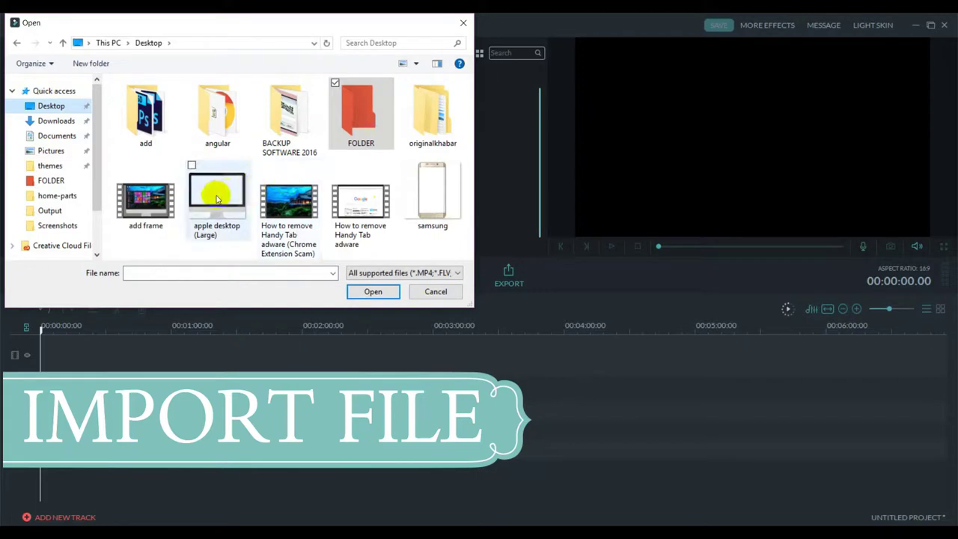
Import the apple desktop (Large) and samsung images and the How to remove Handy Tab adware video from the Desktop.
left_click(215, 198, "ctrl")
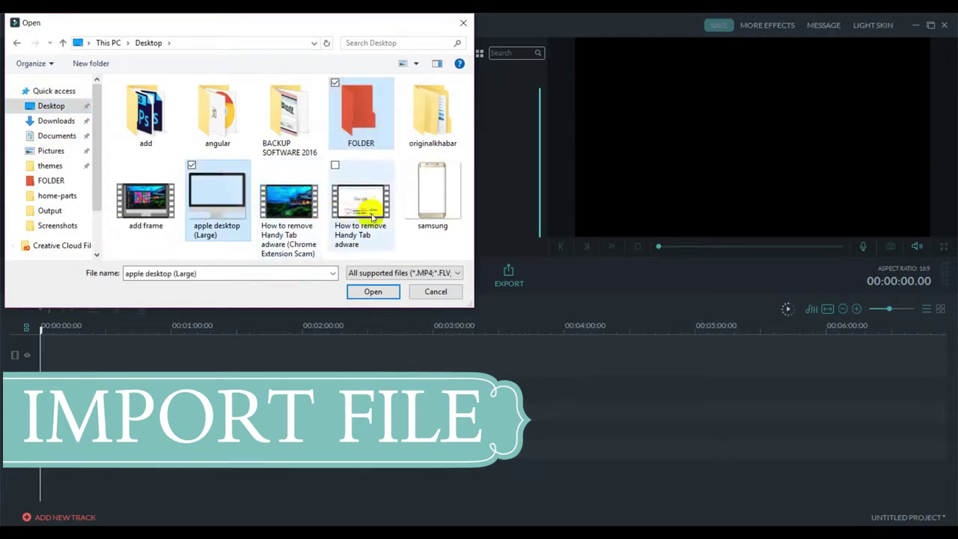
left_click(429, 208, "ctrl")
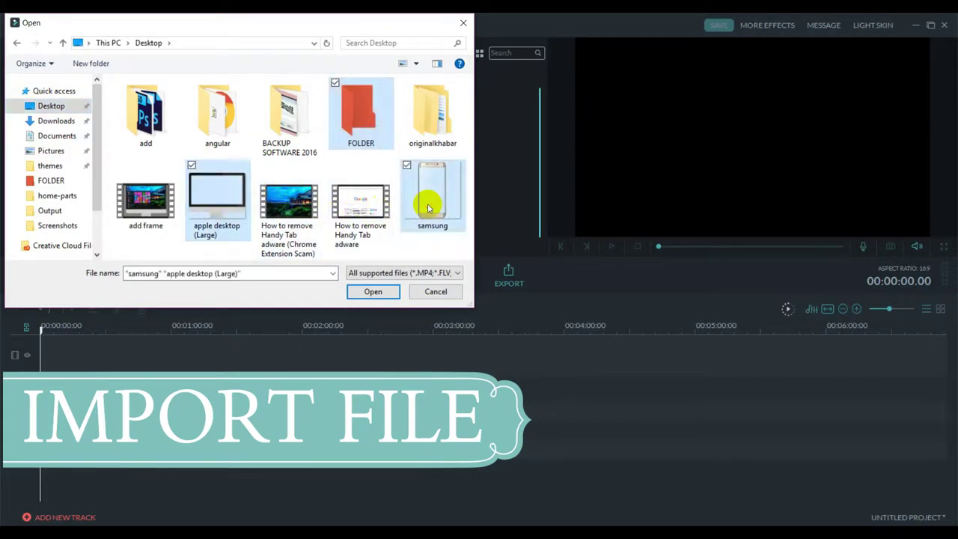
left_click(358, 226, "ctrl")
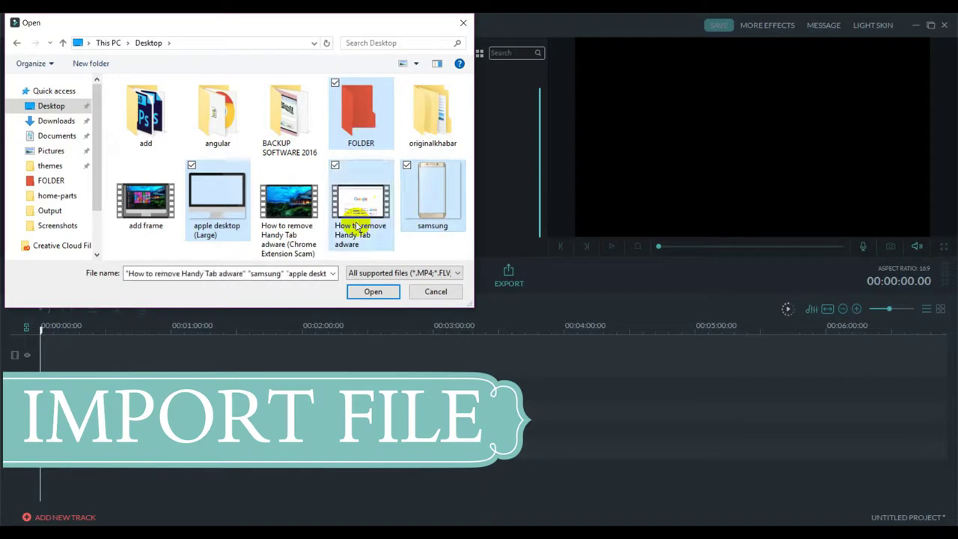
left_click(373, 291)
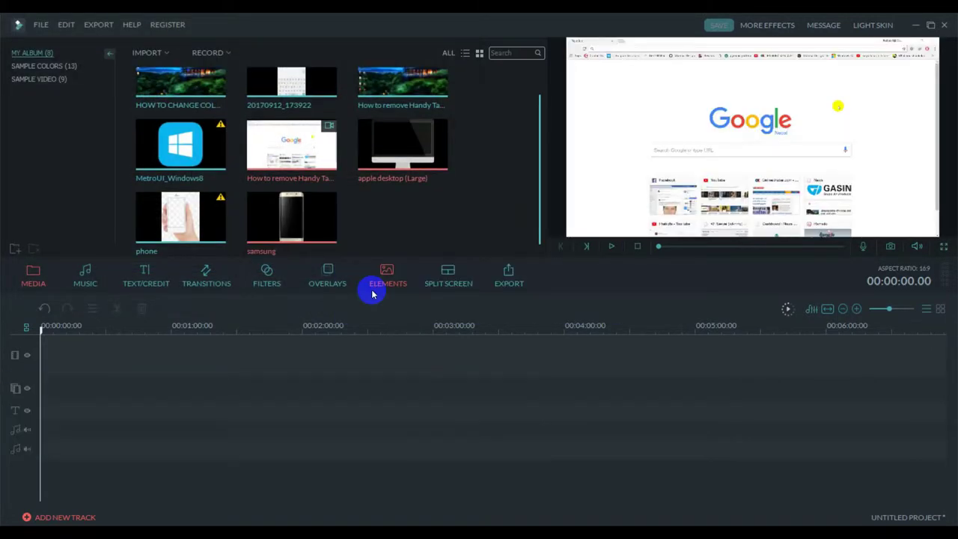
scroll(473, 208, "up", 1)
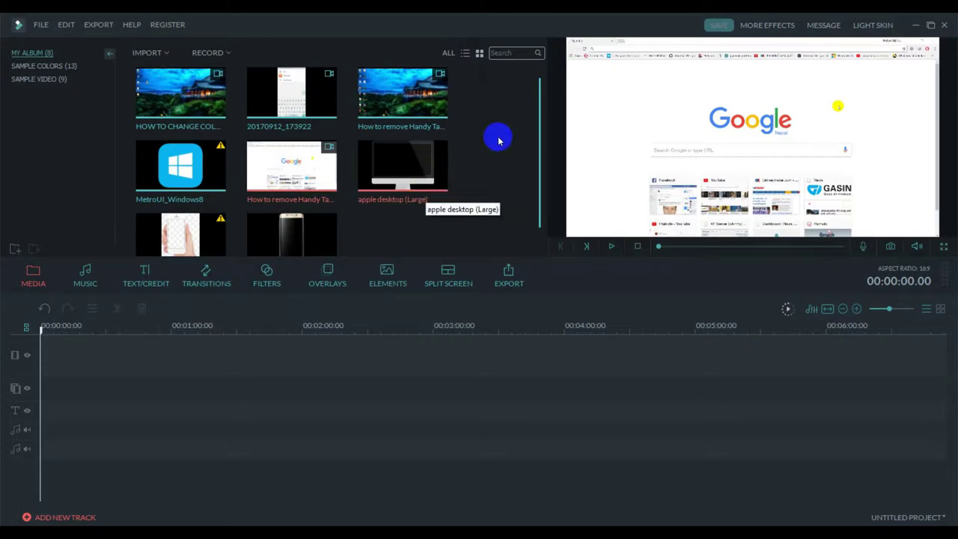
scroll(500, 142, "down", 1)
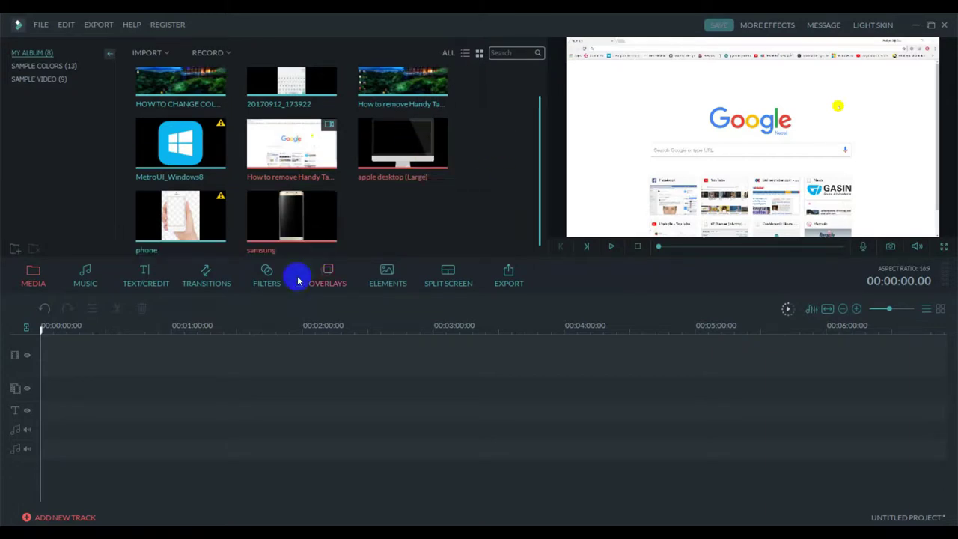
Add the Grey sample color to the start of the main video track.
left_click(60, 69)
scroll(261, 171, "down", 3)
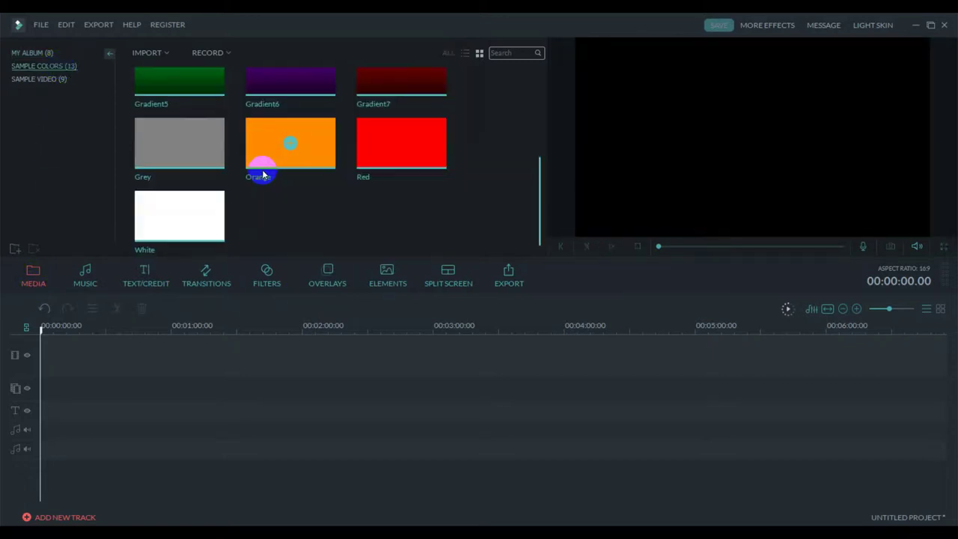
left_click_drag(230, 157, 64, 363)
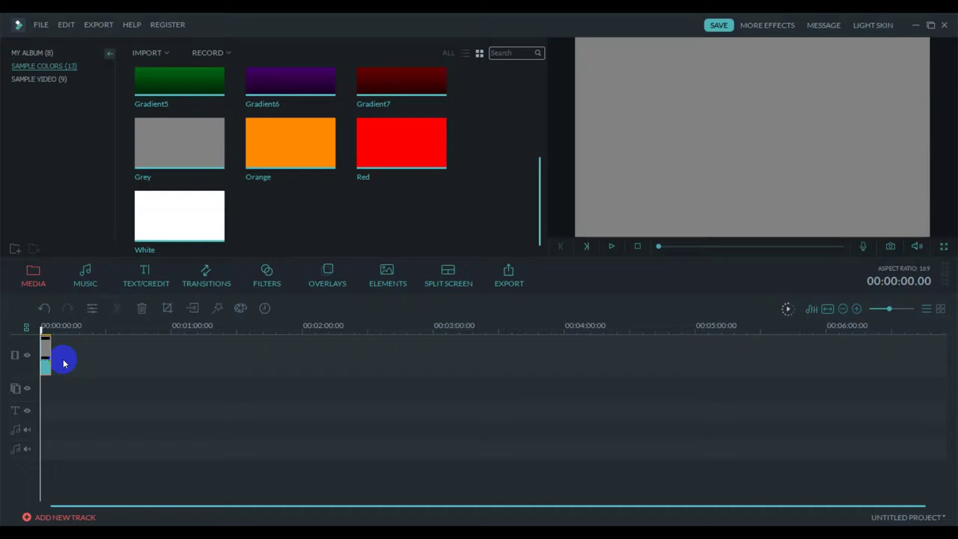
Add the album's How to remove Handy Tab adware (Chrome Extension Scam) video to the start of the first overlay track.
left_click(58, 82)
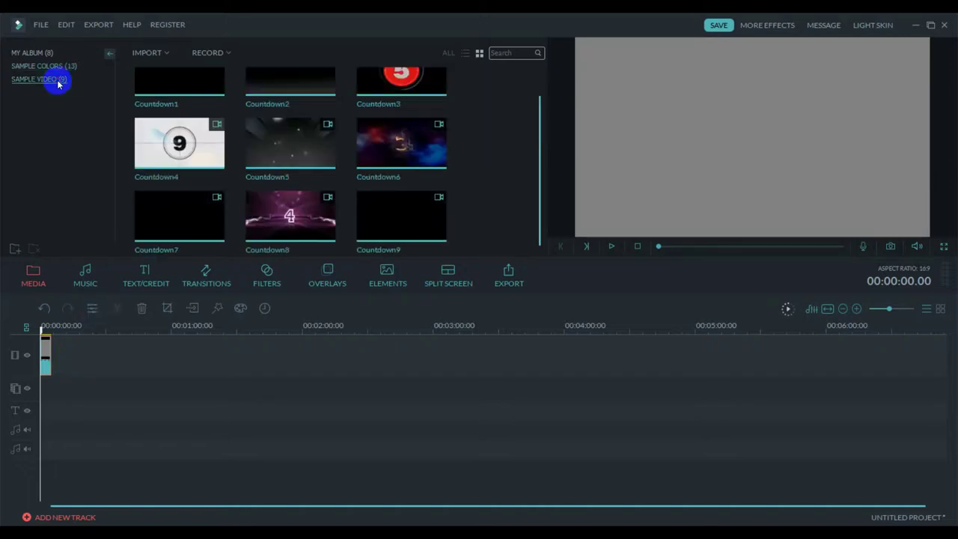
left_click(27, 54)
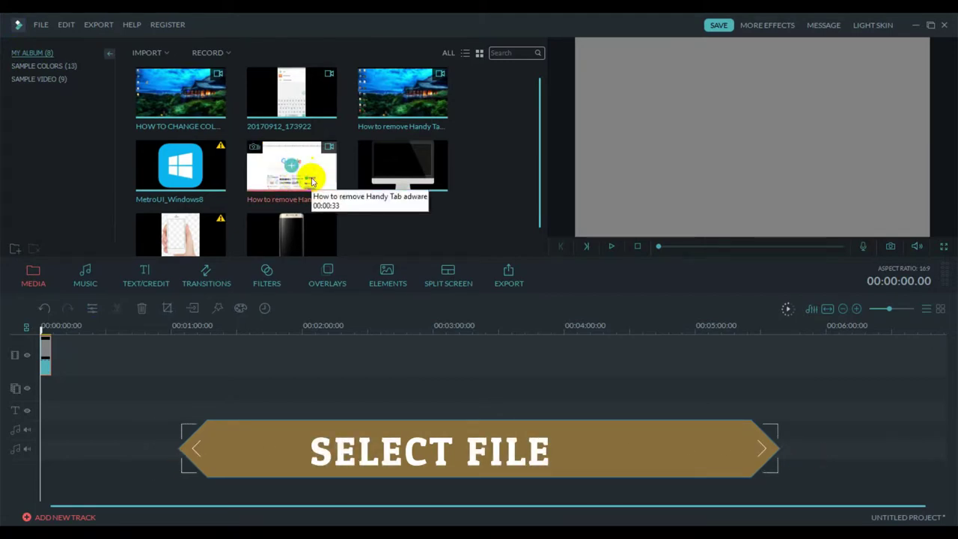
left_click_drag(404, 108, 45, 385)
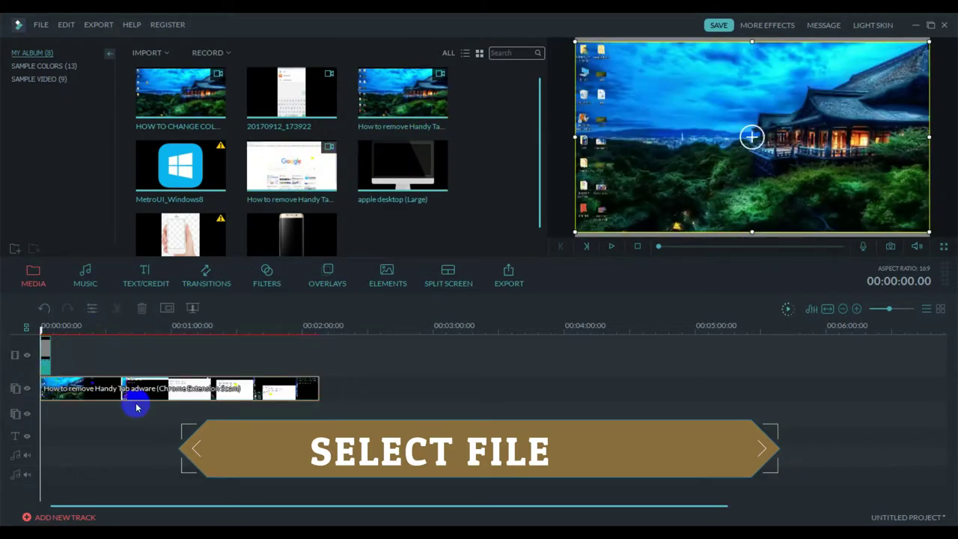
left_click(177, 429)
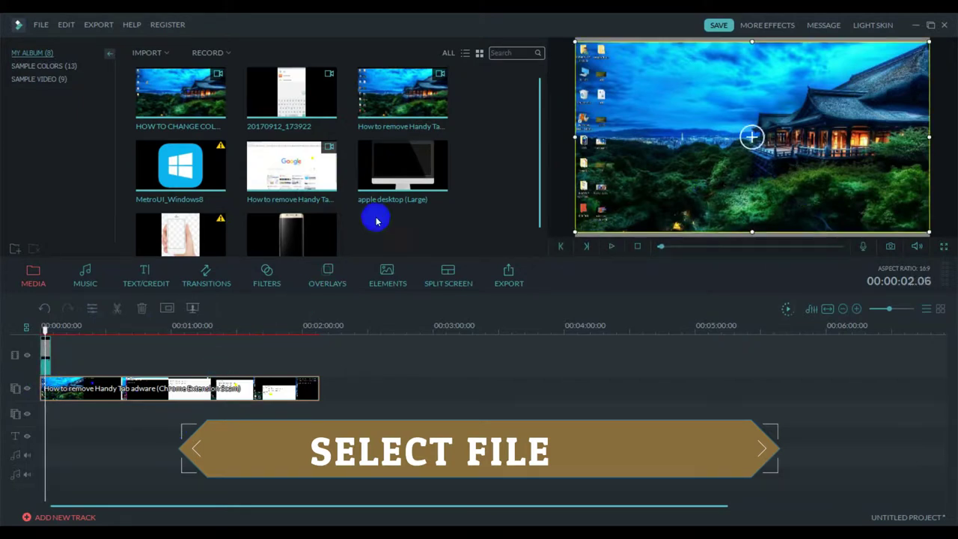
Place the apple desktop (Large) image at the start of the overlay track below the video and briefly preview it.
left_click_drag(420, 177, 43, 414)
key("space")
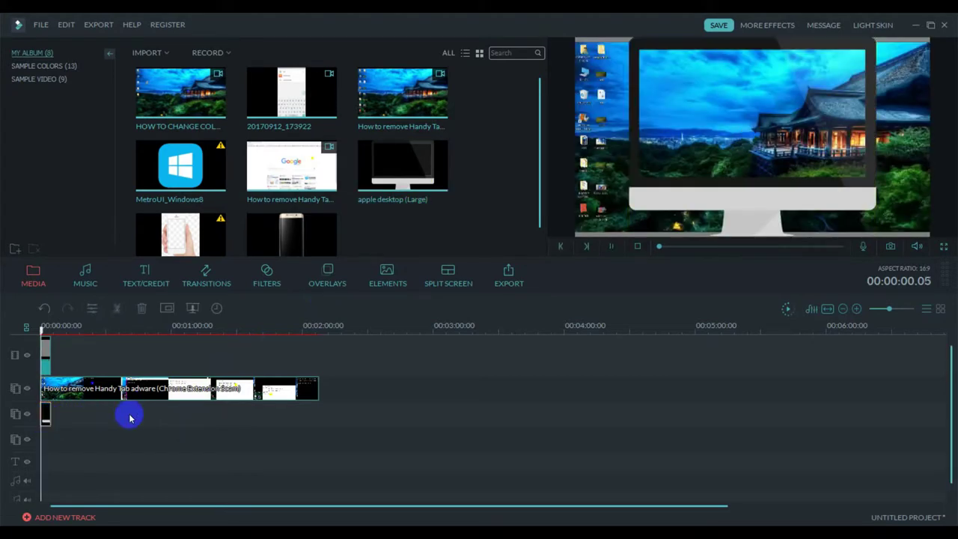
key("space")
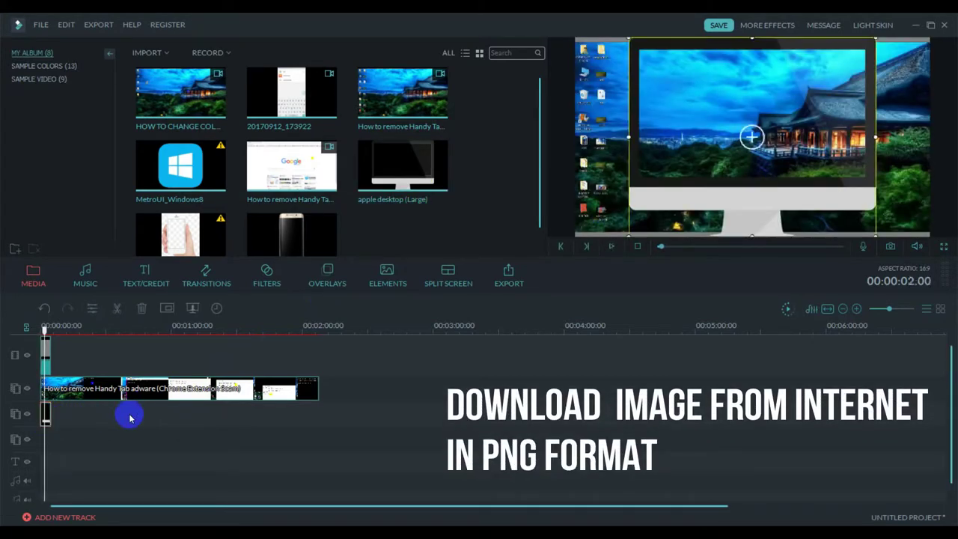
Widen the apple desktop image on both sides so the monitor frame spans most of the preview.
left_click(149, 388)
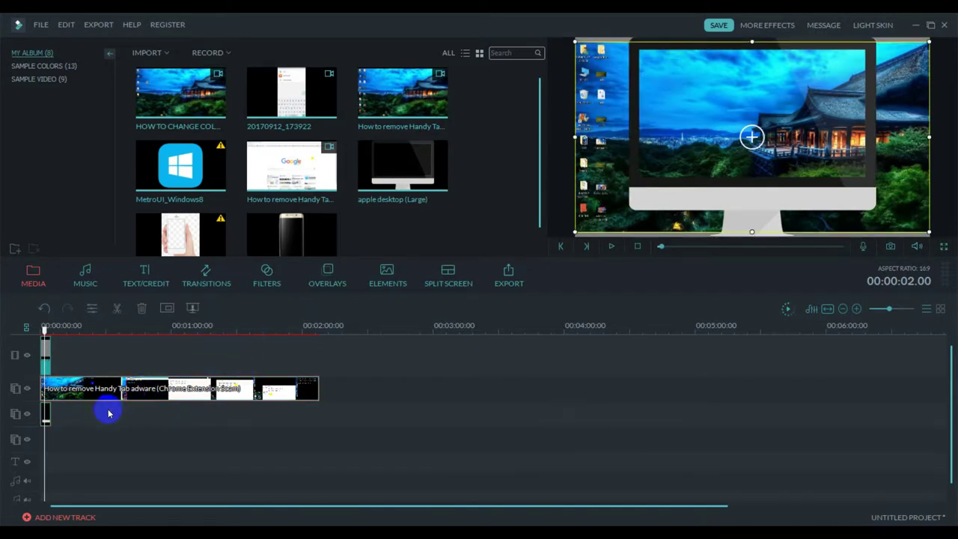
left_click(45, 418)
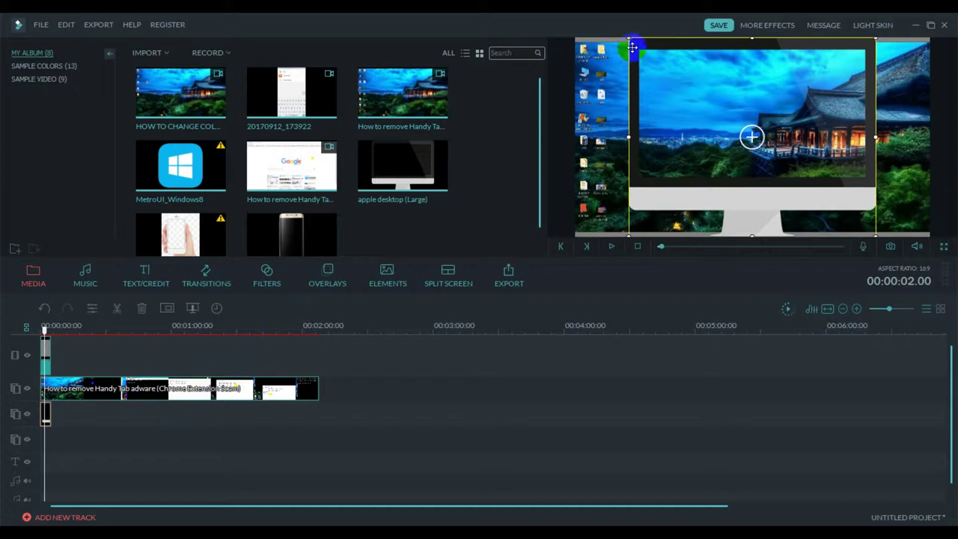
left_click_drag(629, 136, 588, 137)
left_click_drag(876, 137, 901, 137)
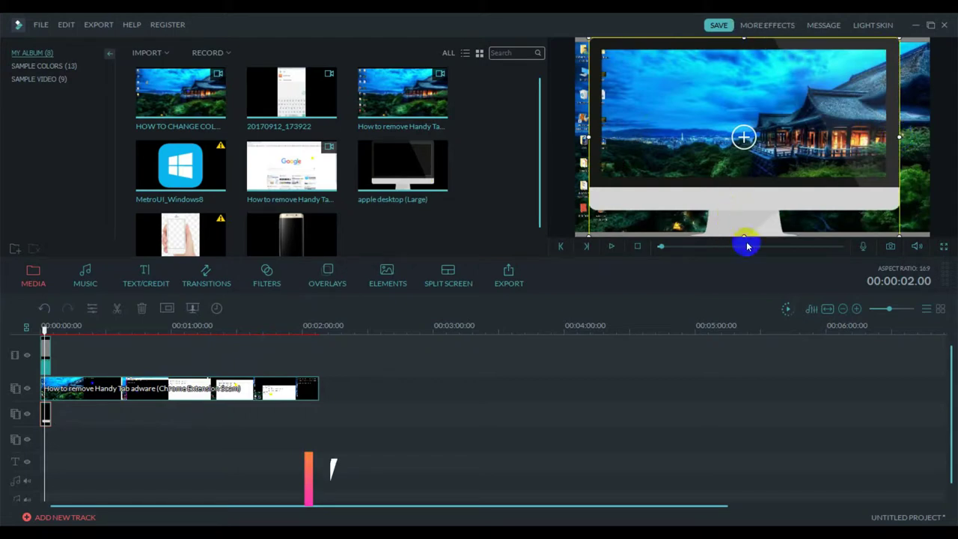
left_click_drag(743, 236, 743, 247)
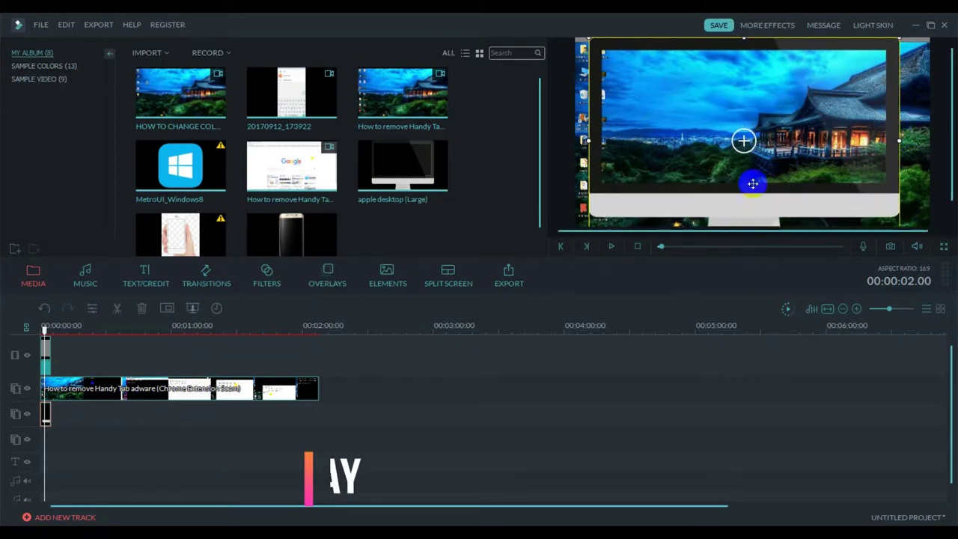
left_click(692, 161)
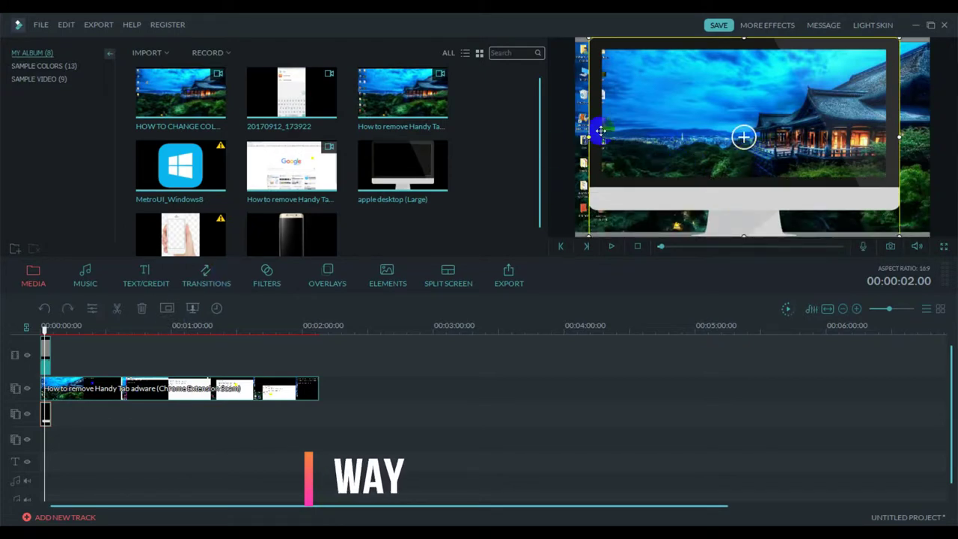
Shrink the overlay video and move it inside the monitor's screen area.
left_click(128, 391)
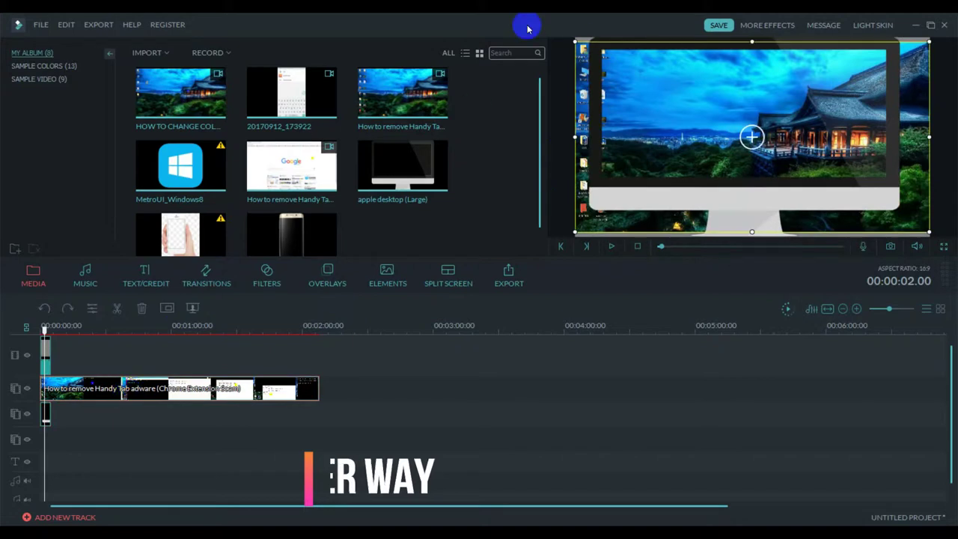
left_click_drag(574, 41, 710, 115)
left_click_drag(792, 150, 712, 86)
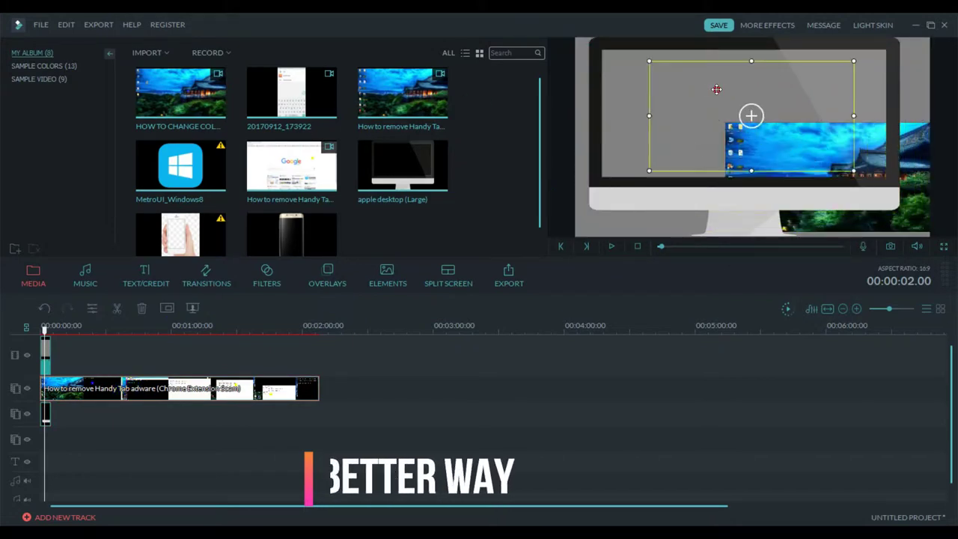
left_click(645, 59)
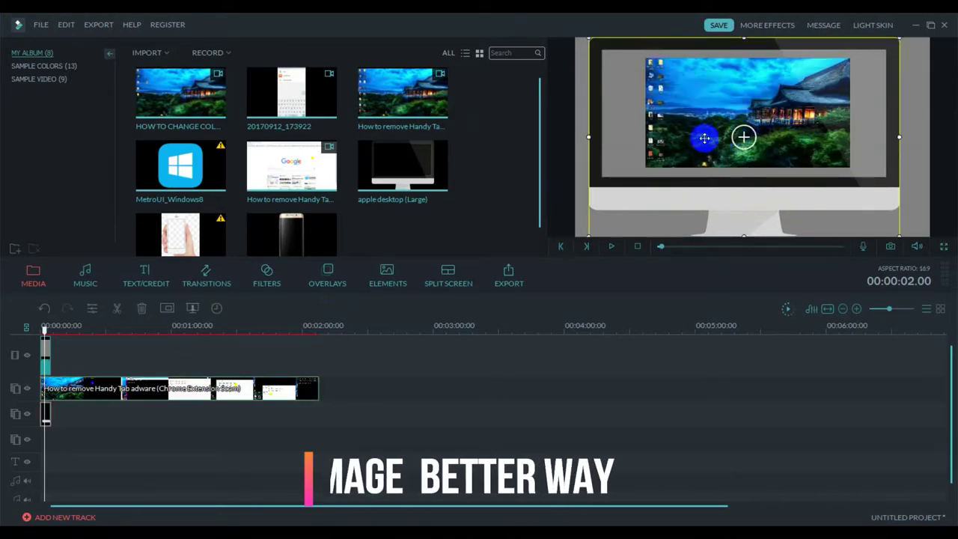
Stretch the overlay video's edges and corners until it fills the monitor's screen area.
left_click(292, 388)
left_click(715, 60)
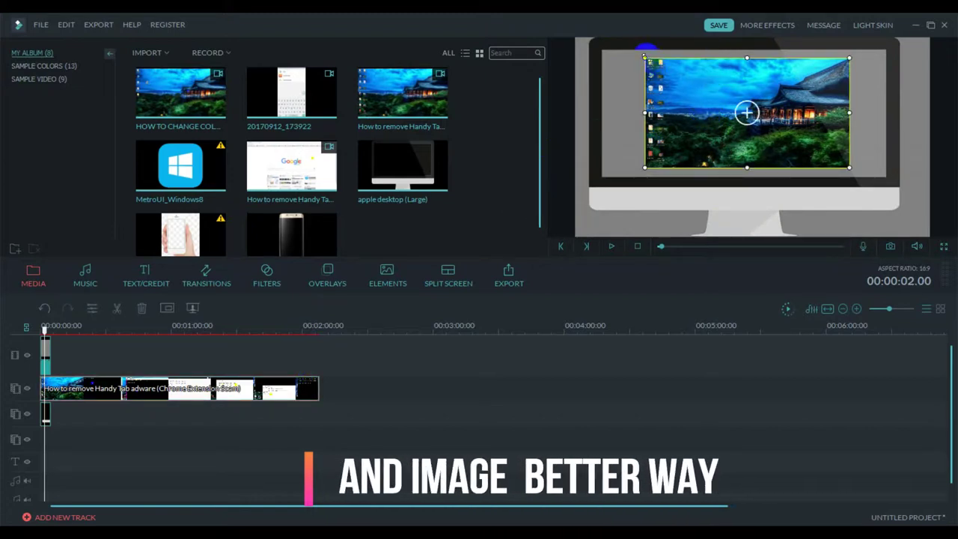
left_click_drag(616, 58, 571, 54)
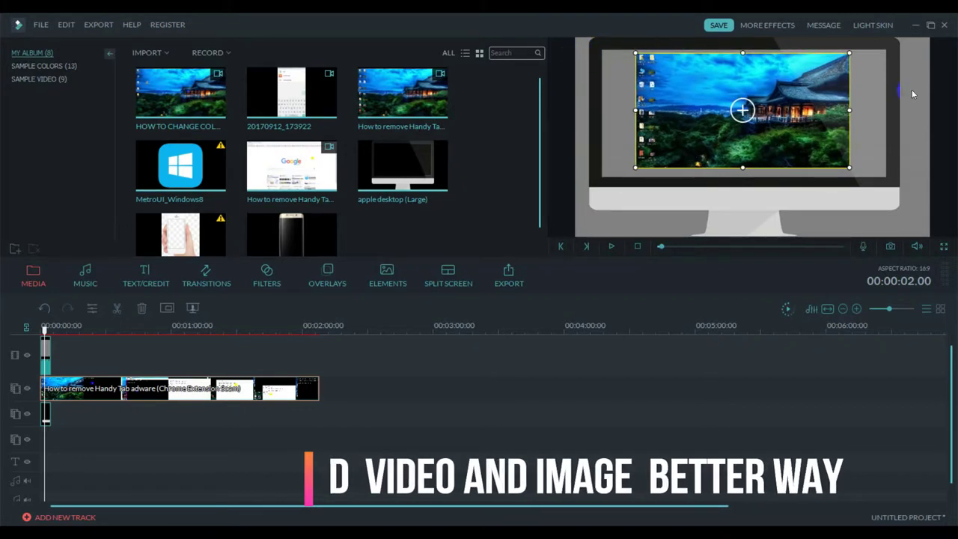
left_click_drag(850, 169, 864, 175)
mouse_move(635, 114)
left_mouse_down()
mouse_move(593, 115)
mouse_move(641, 113)
left_mouse_up()
left_click_drag(758, 114, 772, 112)
left_click_drag(613, 172, 603, 174)
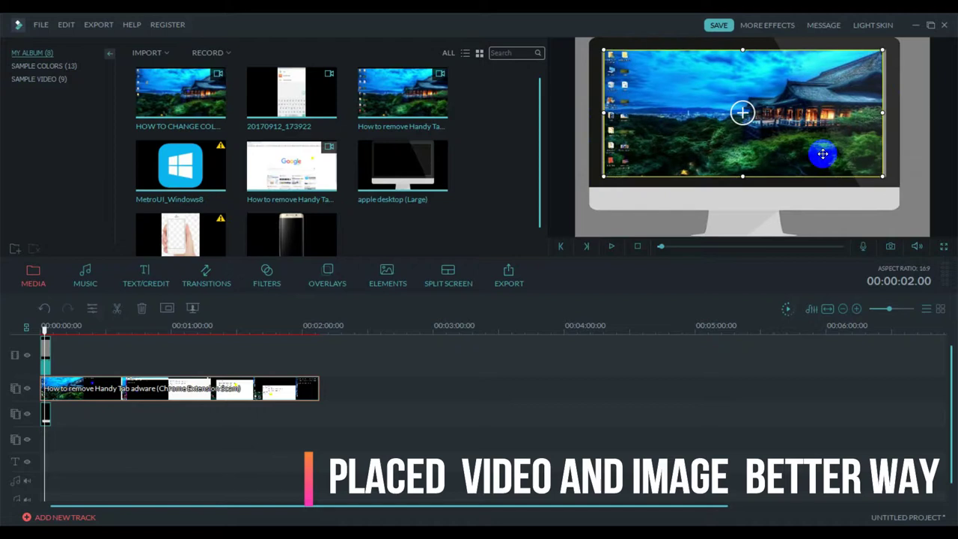
left_click_drag(883, 46, 888, 48)
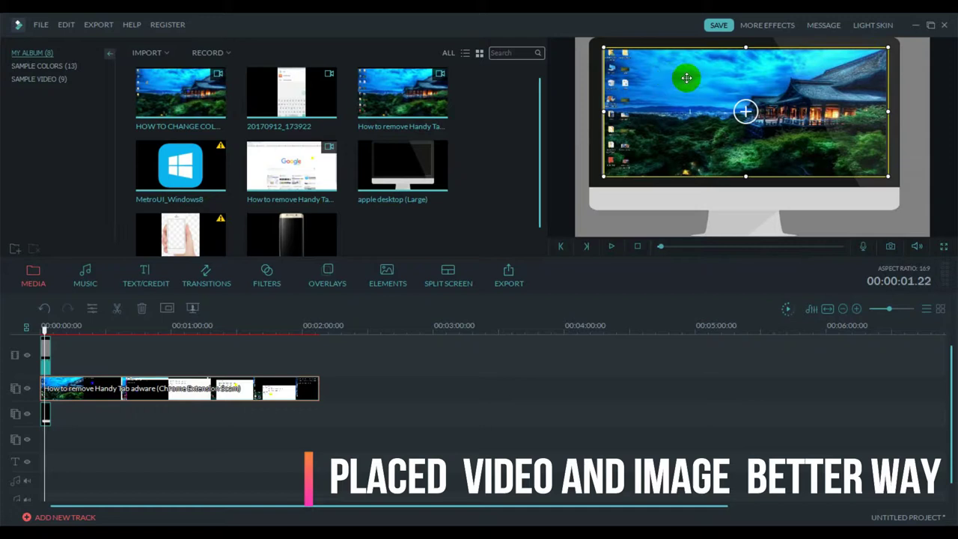
Nudge the overlay video and the monitor image slightly to the left to align them with each other.
left_click(798, 237)
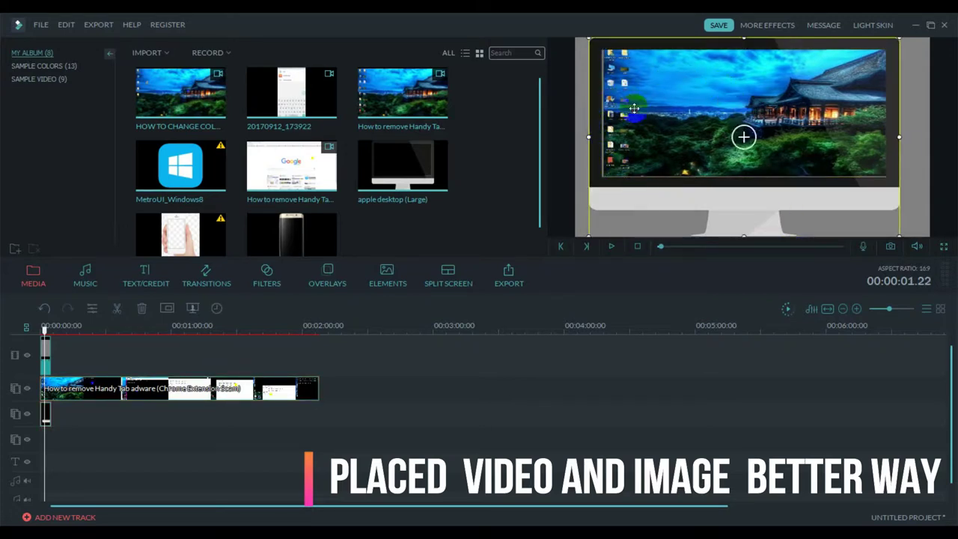
left_click(274, 393)
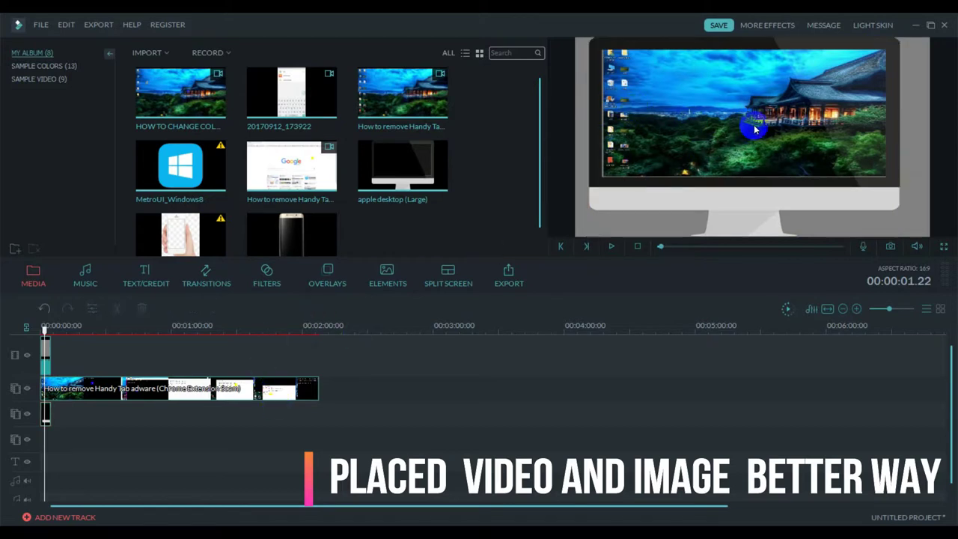
double_click(282, 387)
left_click_drag(756, 129, 697, 128)
left_click(509, 292)
left_click(669, 223)
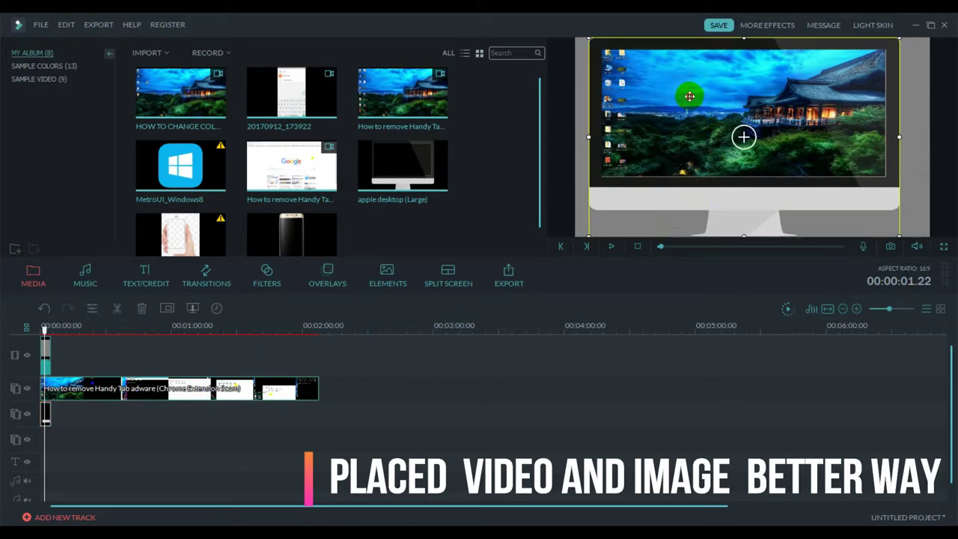
left_click_drag(735, 40, 733, 47)
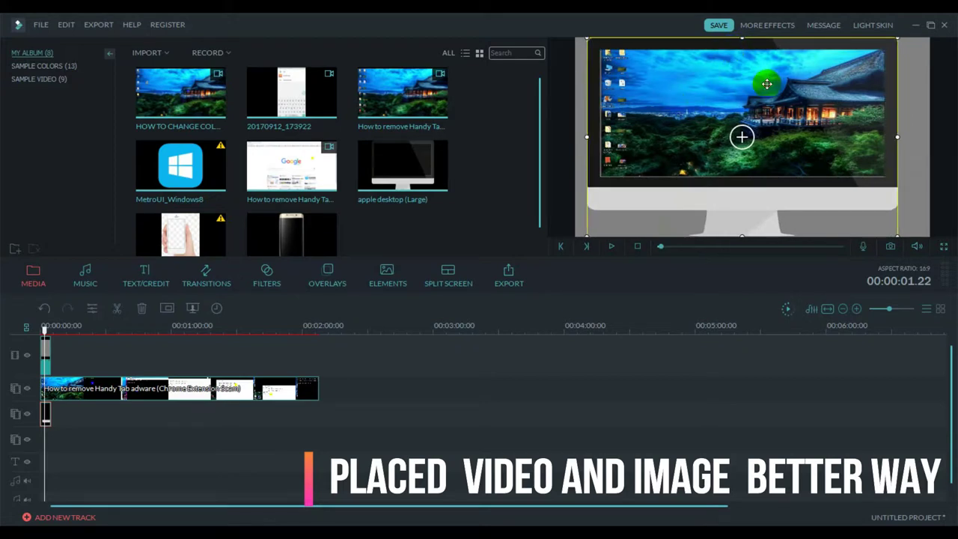
Fine-tune the overlay video's left edge and position to cover the monitor's screen, leaving nothing selected.
left_click(218, 399)
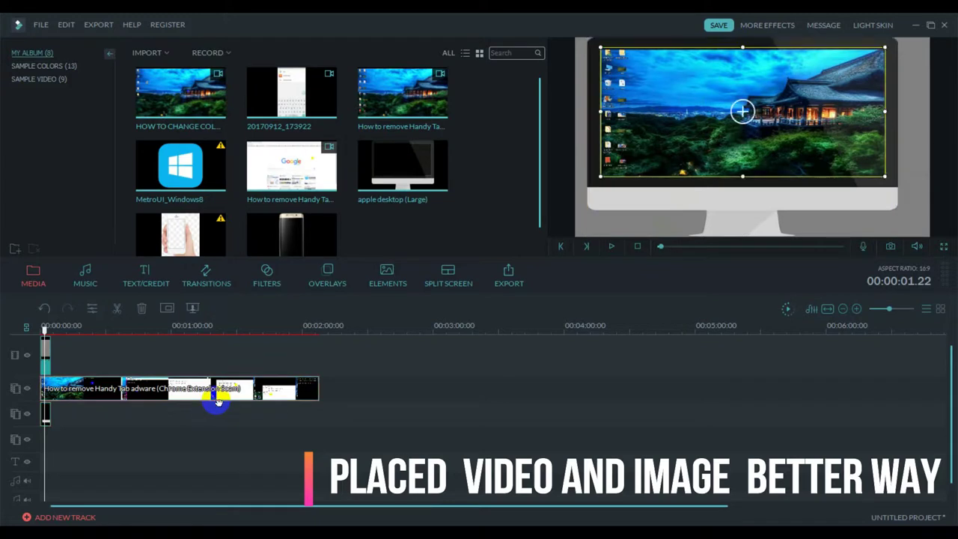
left_click_drag(600, 110, 599, 111)
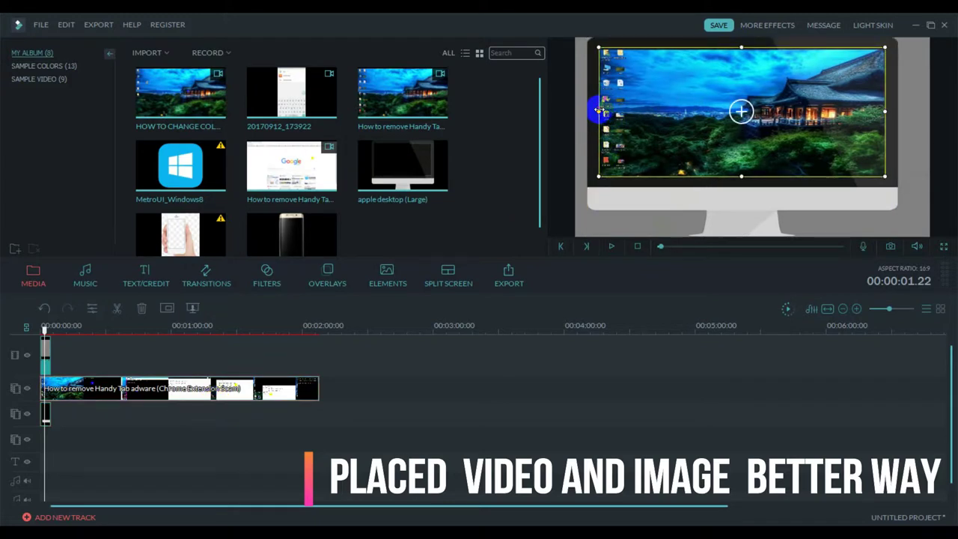
left_click(778, 215)
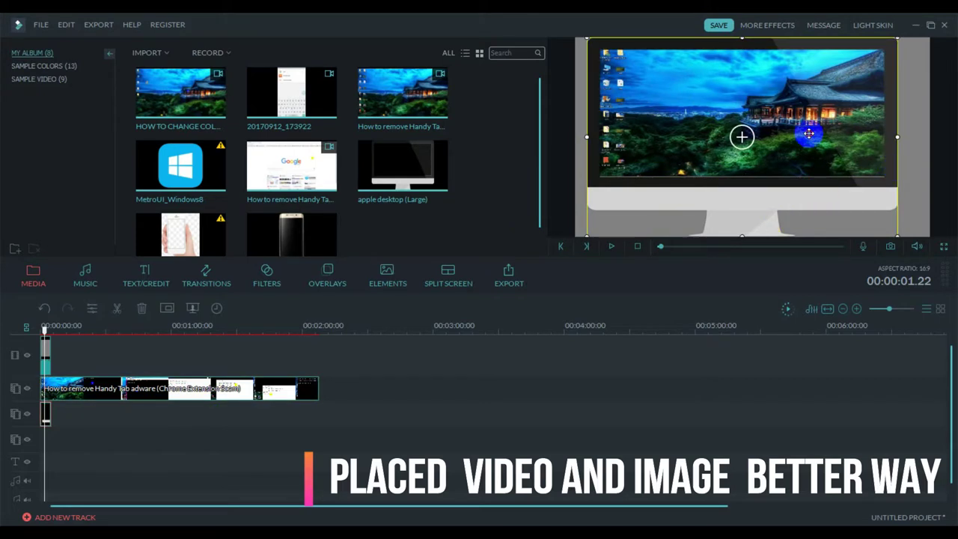
left_click(171, 393)
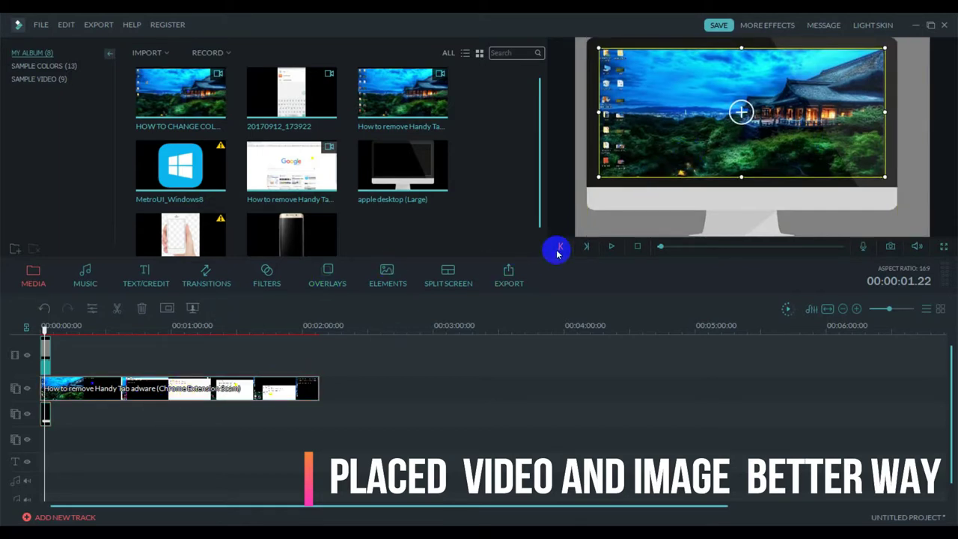
left_click(353, 428)
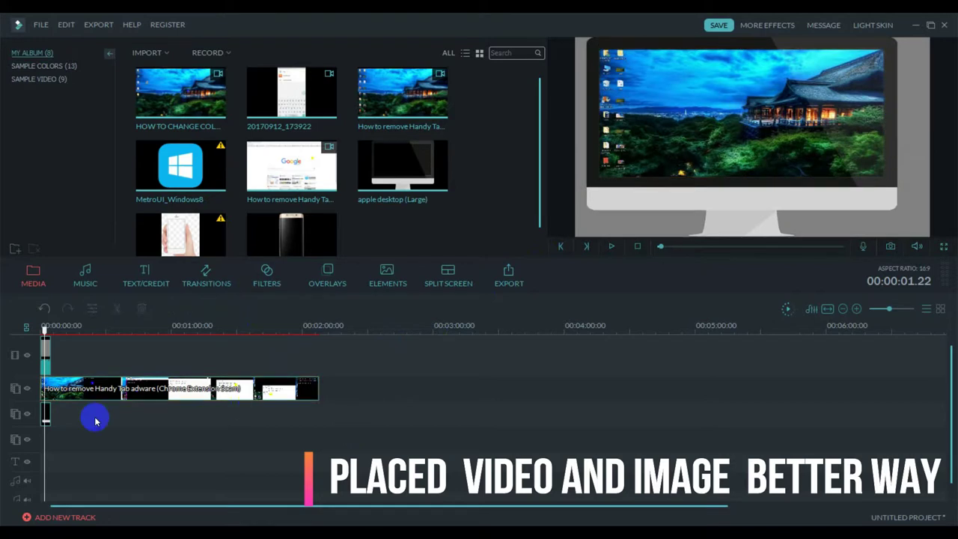
Extend the Grey background clip and the monitor image clip to about 20 seconds on the timeline.
left_click(48, 368)
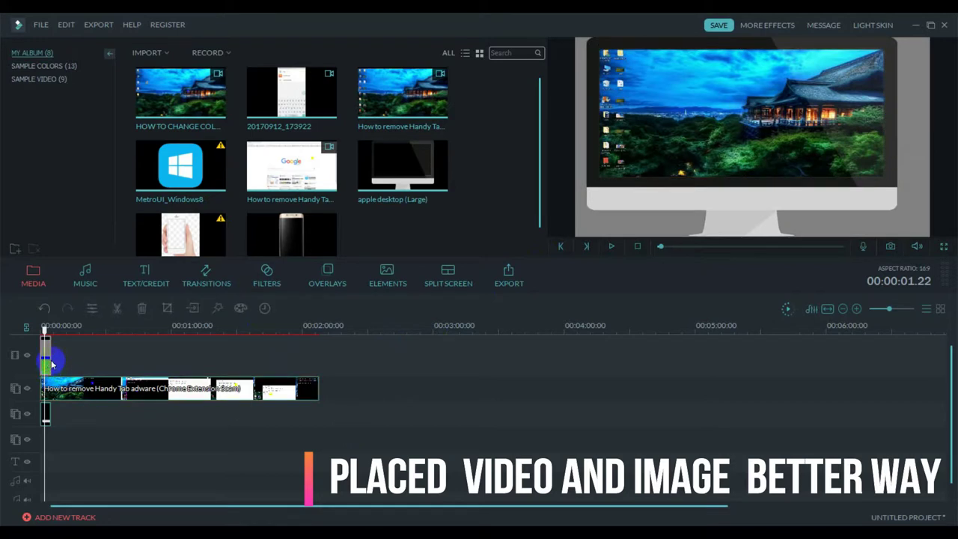
left_click_drag(48, 361, 82, 366)
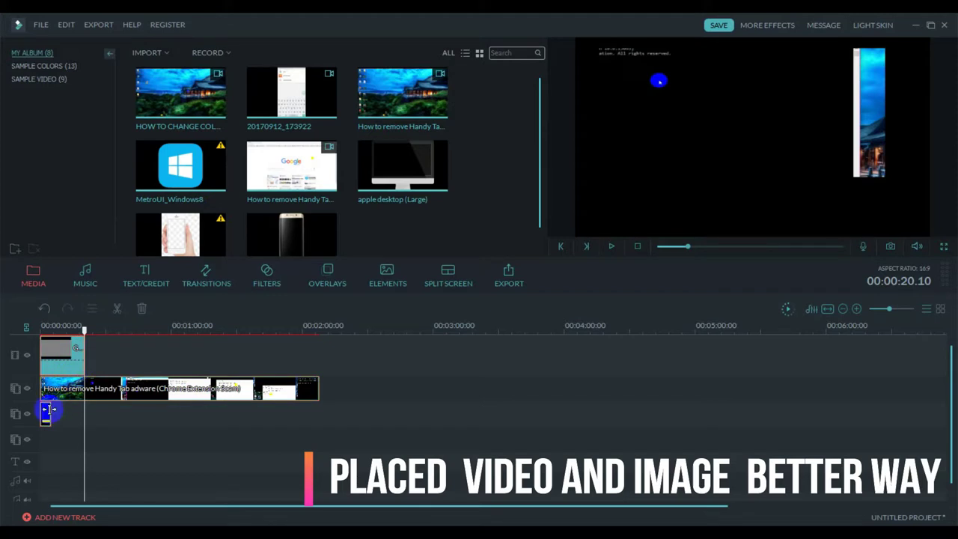
left_click(47, 410)
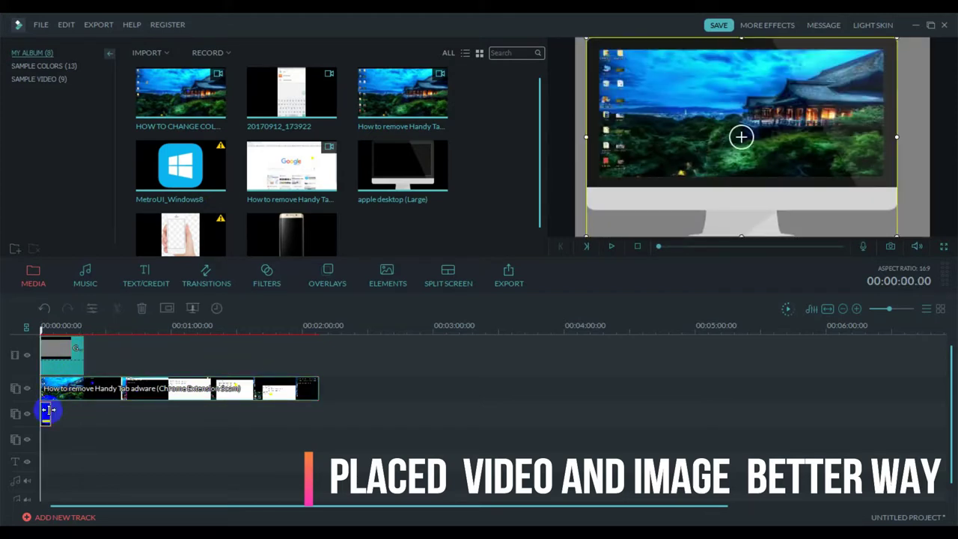
left_click_drag(47, 410, 84, 411)
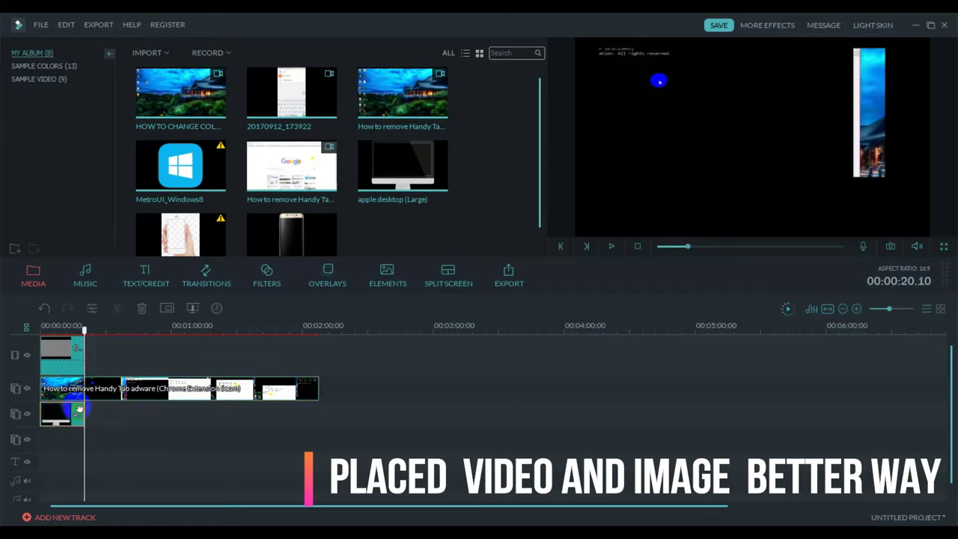
Play back the monitor composition from the start and around the end of the background clip to check the frame effect.
left_click_drag(84, 335, 72, 341)
key("space")
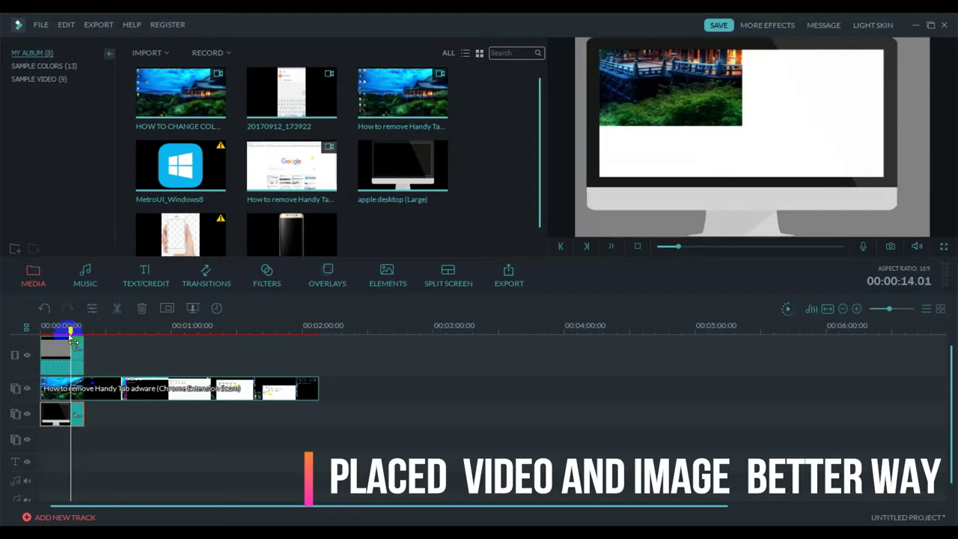
left_click(108, 387)
double_click(111, 387)
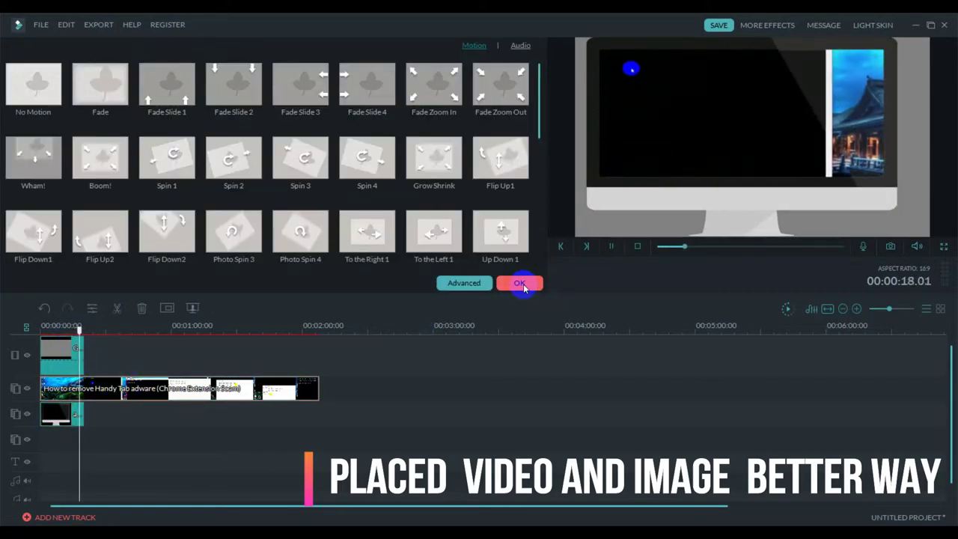
left_click(520, 282)
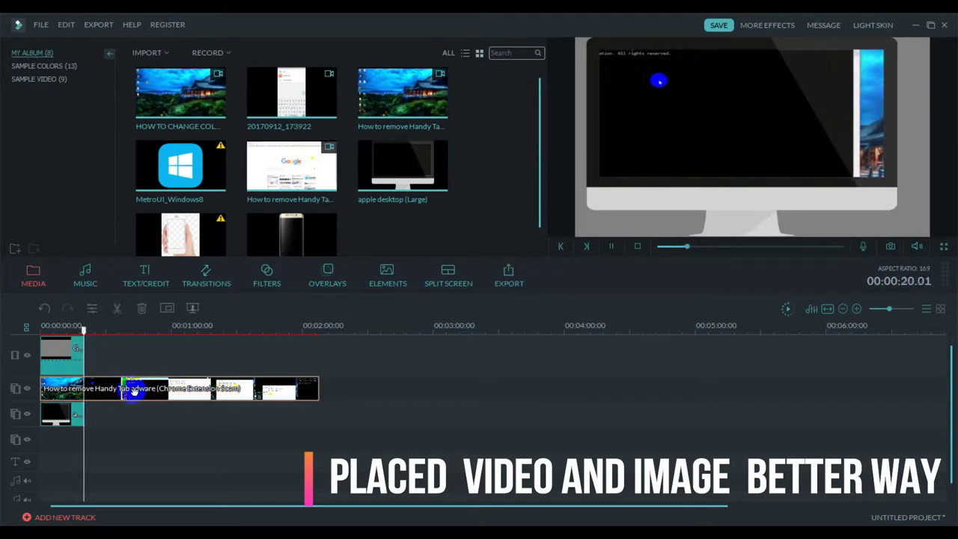
left_click(86, 331)
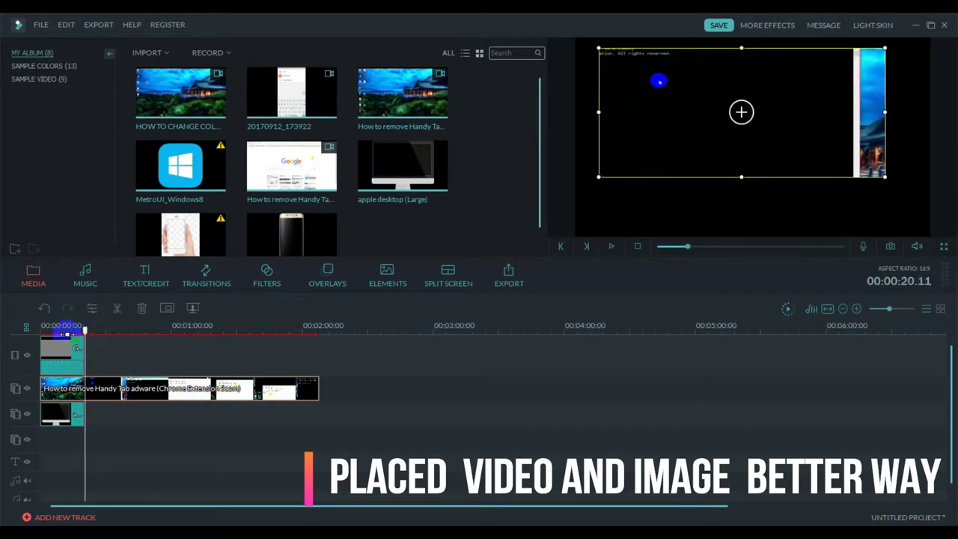
key("space")
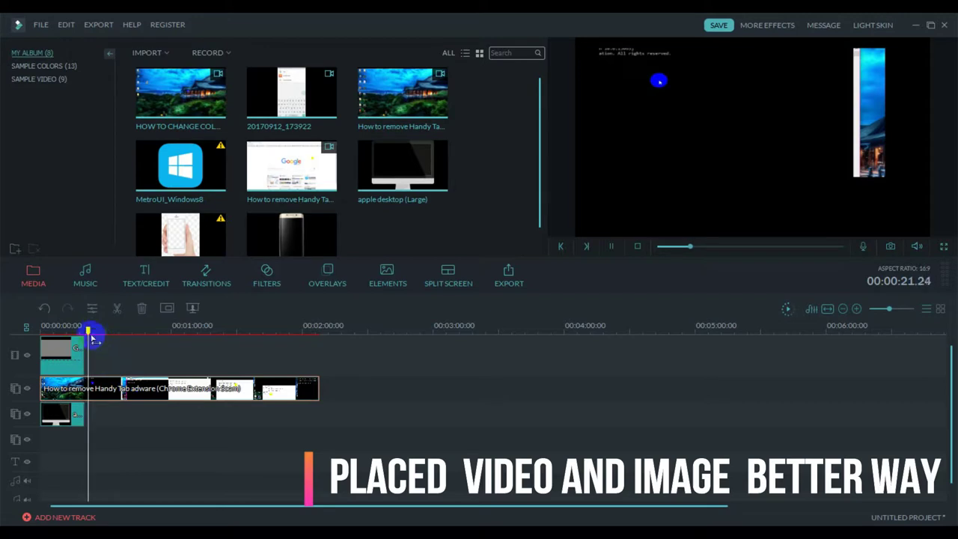
left_click_drag(88, 333, 18, 363)
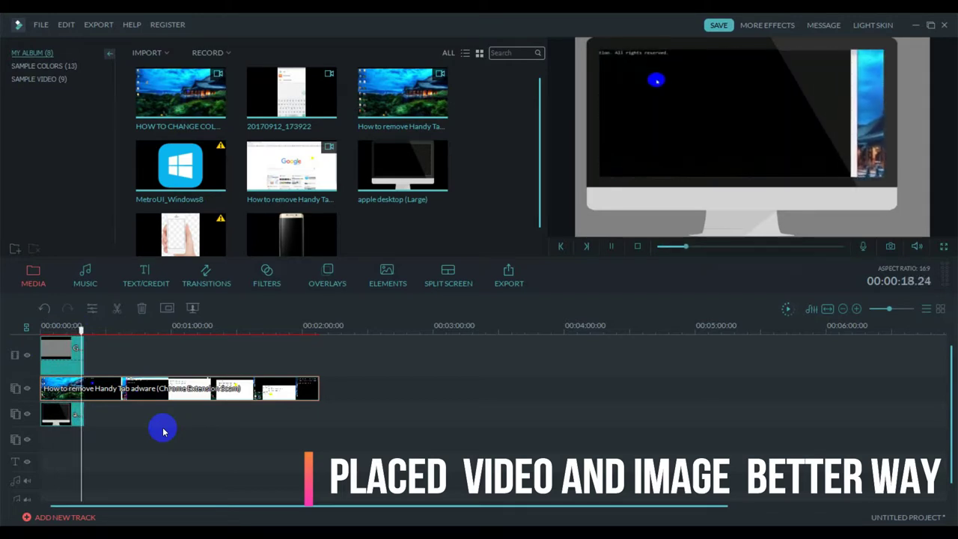
Split the overlay video at 00:00:19.22, where the monitor image ends, and delete the remaining part.
key("space")
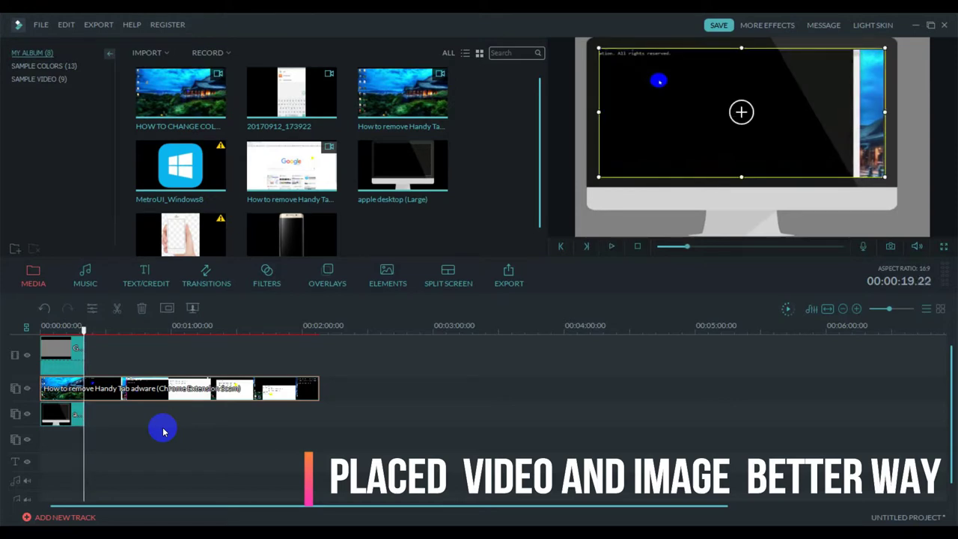
right_click(182, 387)
left_click(224, 335)
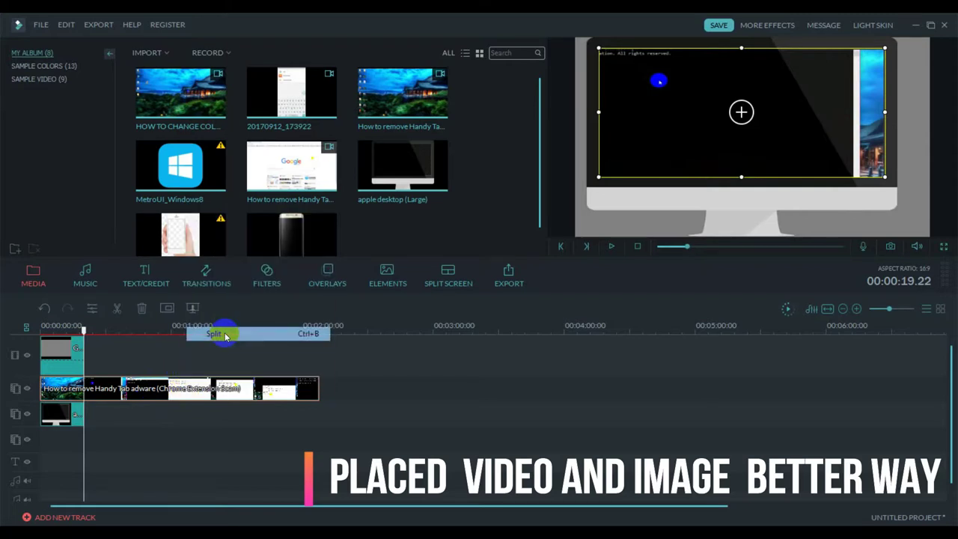
left_click(130, 389)
key("Delete")
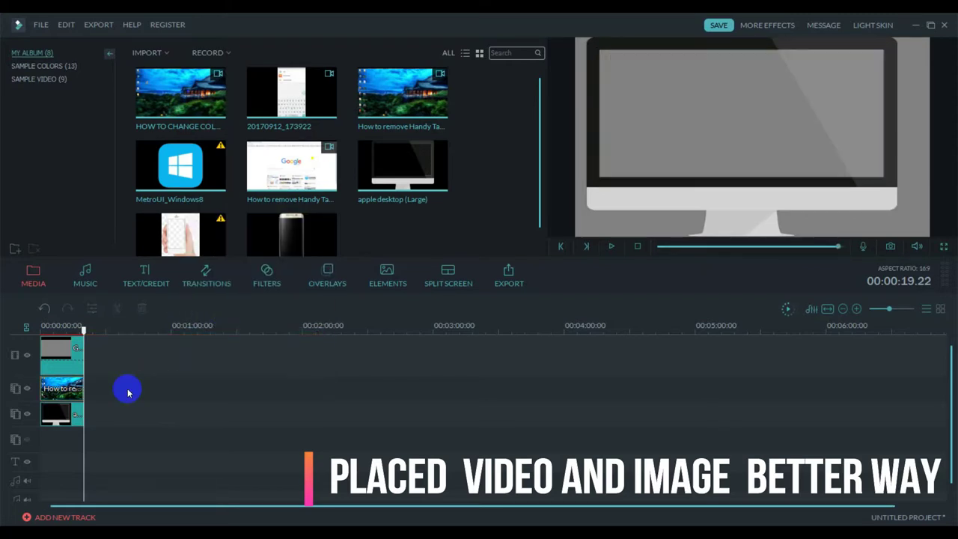
Extend the Grey background clip to about 35 seconds.
left_click(71, 354)
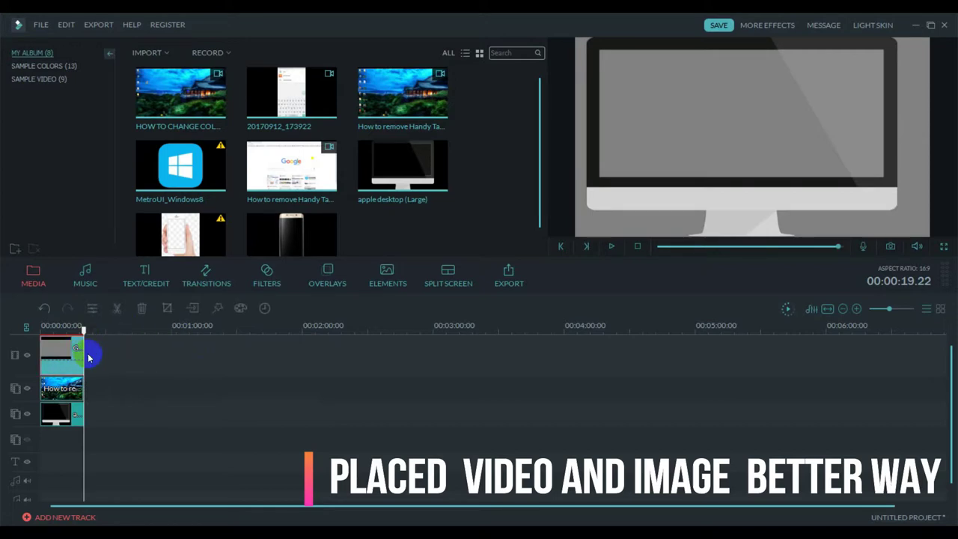
left_click_drag(81, 351, 115, 352)
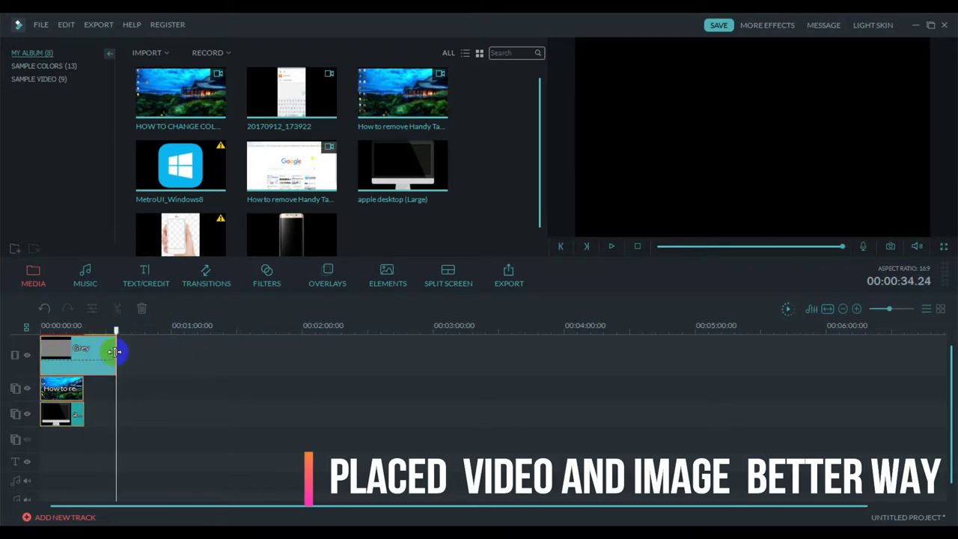
left_click(80, 414)
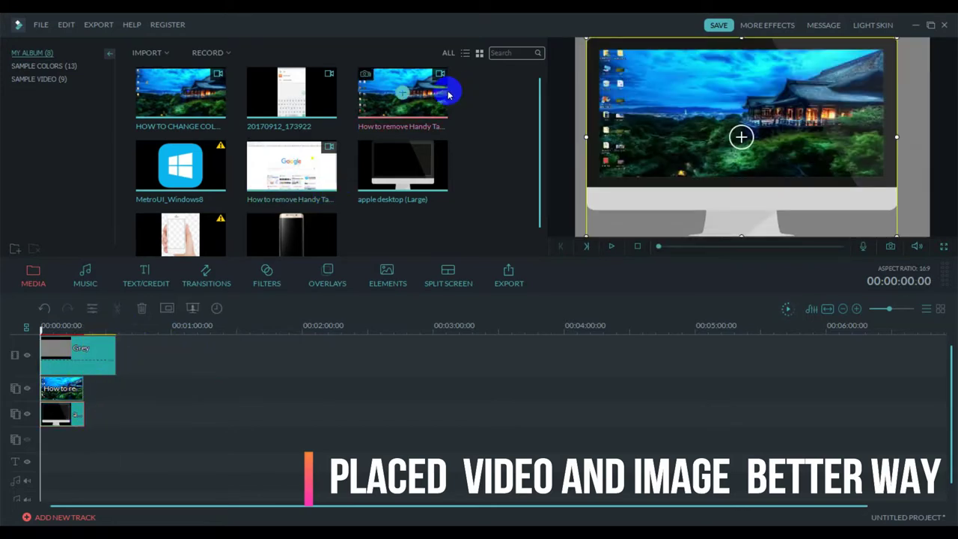
Add the 20170912_173922 video after the monitor video on the overlay track and cut off everything beyond the Grey clip's end.
left_click_drag(314, 101, 118, 339)
right_click(139, 395)
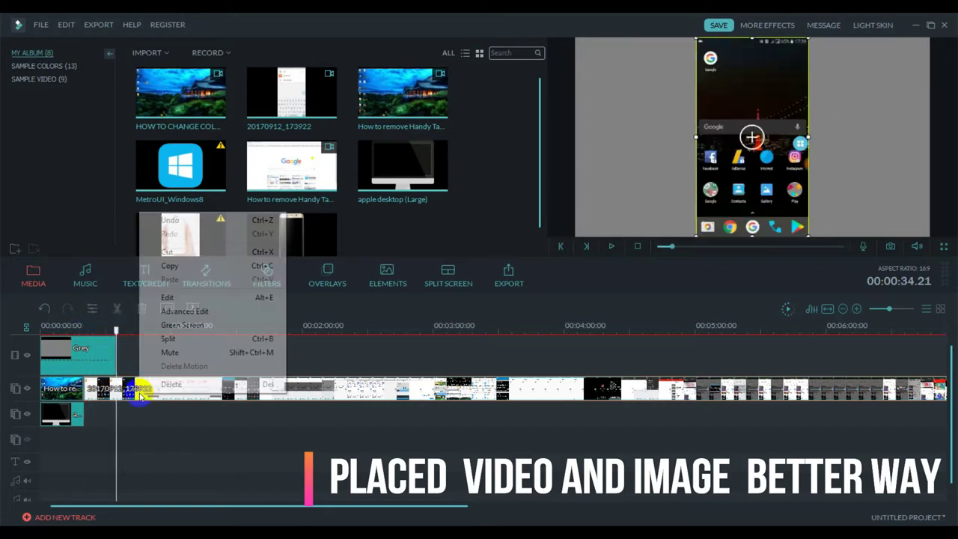
left_click(182, 338)
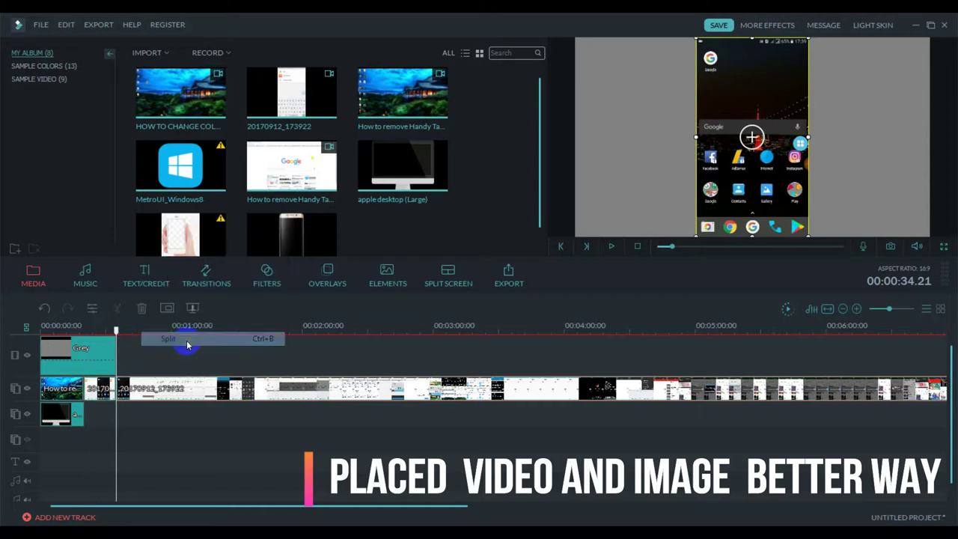
key("Delete")
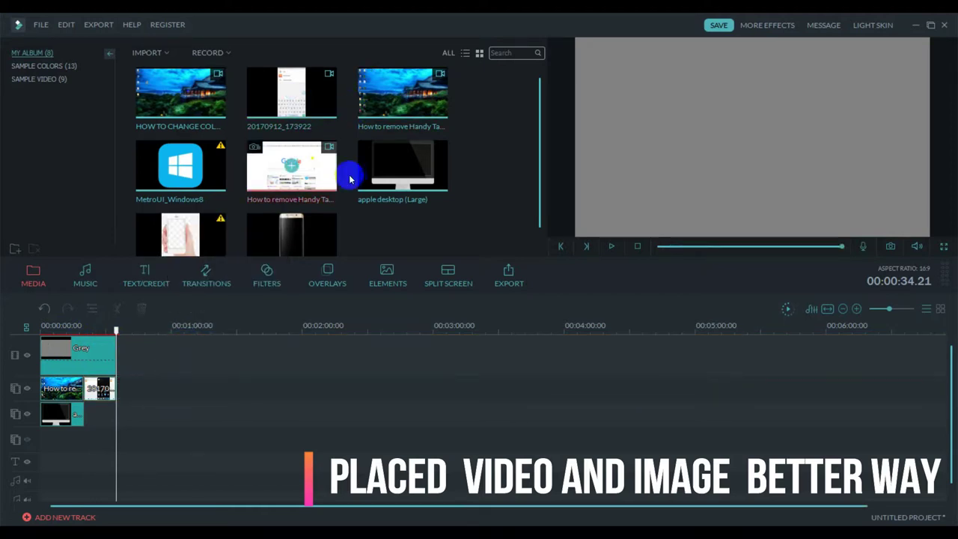
Place the samsung phone image after the monitor image on its track, under the 20170912_173922 clip.
left_click_drag(317, 235, 115, 411)
left_click_drag(116, 329, 87, 358)
left_click(88, 361)
Move the 20170912_173922 video and the samsung phone image to the left side of the frame.
left_click(103, 387)
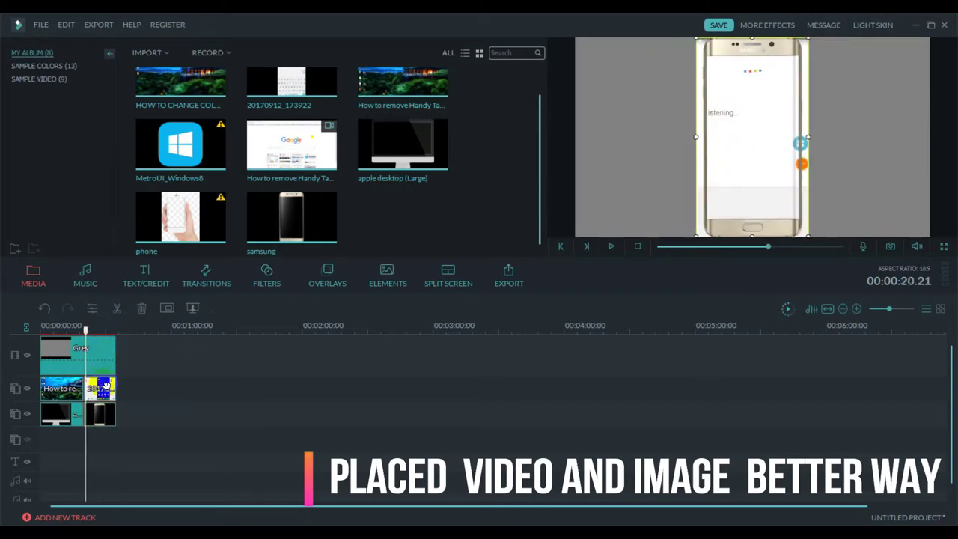
left_click_drag(747, 119, 635, 122)
left_click_drag(741, 115, 659, 112)
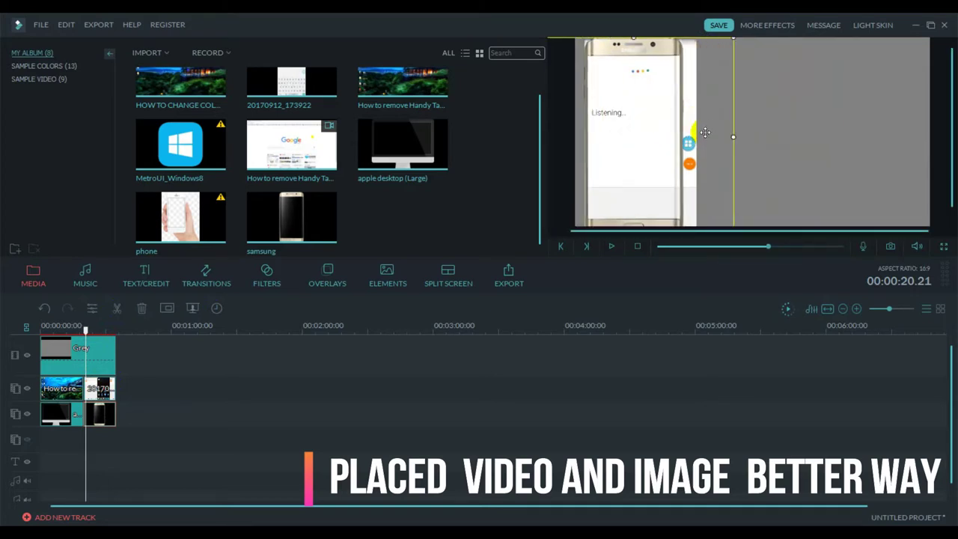
Narrow the phone video, pull in its upper and lower edges, and nudge it to fit the samsung phone's screen.
left_click(111, 384)
mouse_move(697, 137)
left_mouse_down()
mouse_move(669, 135)
mouse_move(678, 135)
left_mouse_up()
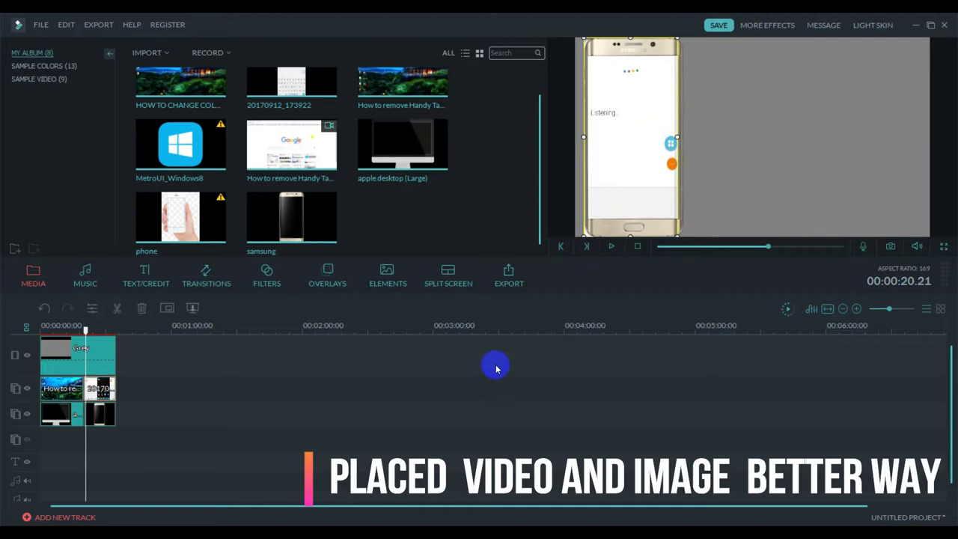
left_click(282, 369)
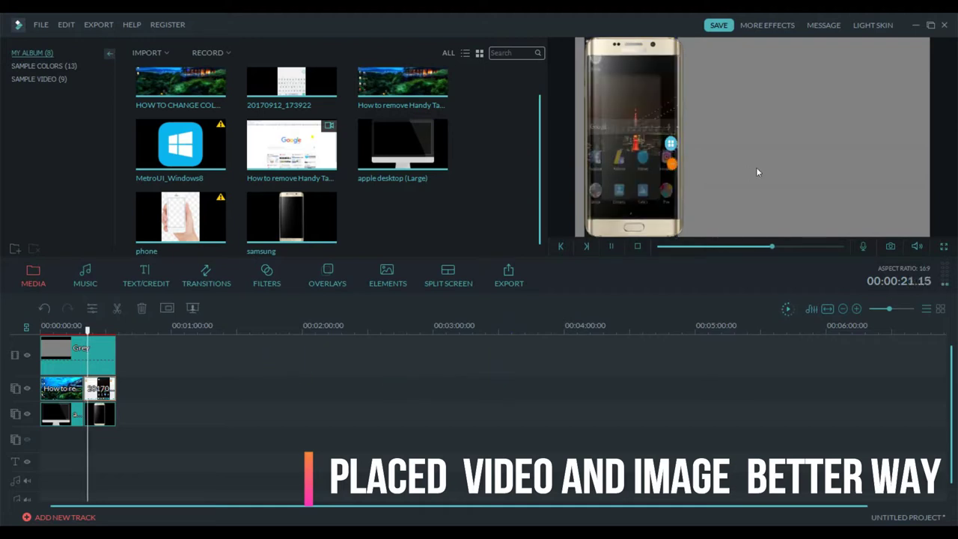
left_click(631, 135)
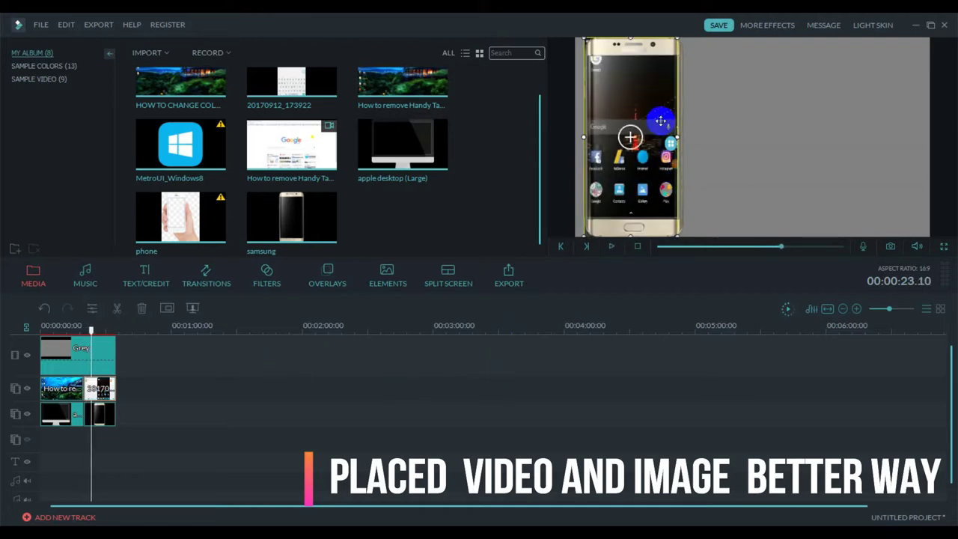
left_click_drag(631, 36, 631, 49)
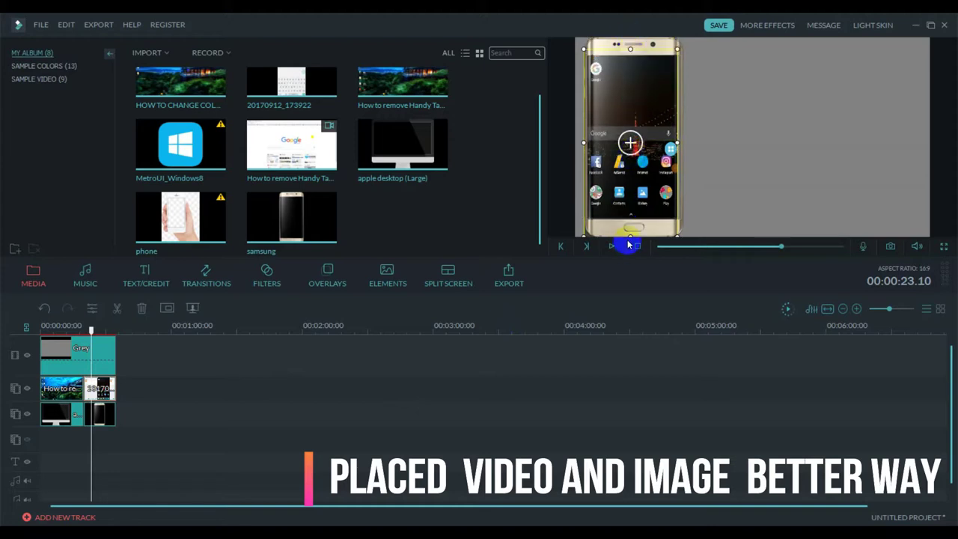
left_click_drag(632, 234, 631, 218)
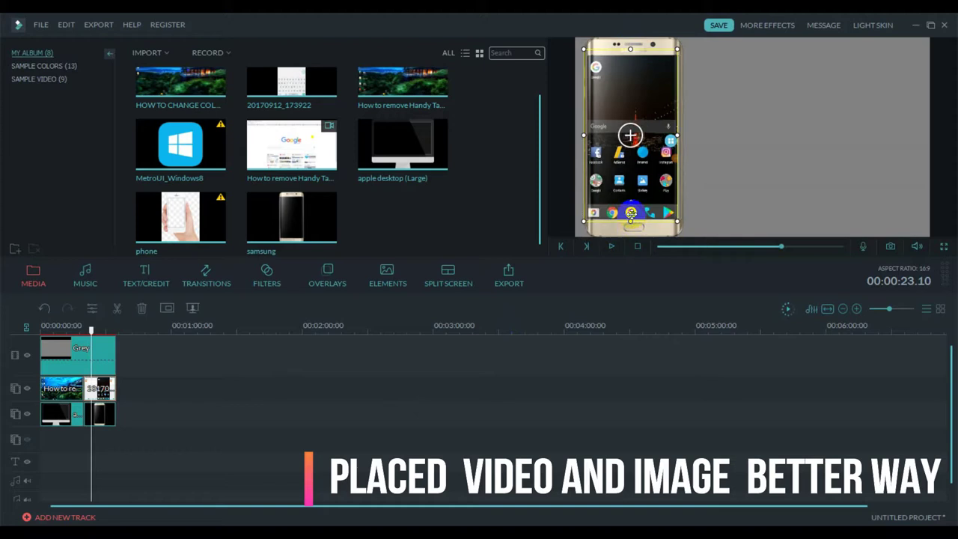
mouse_move(633, 192)
left_mouse_down()
mouse_move(624, 201)
mouse_move(616, 193)
left_mouse_up()
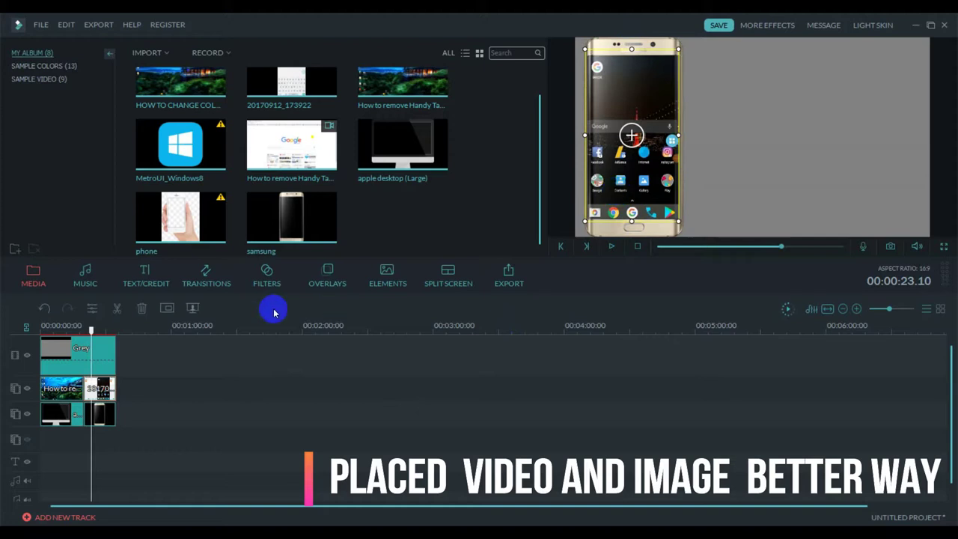
Preview the phone section and extend the 20170912_173922 clip well past the end of the Grey background.
left_click(611, 245)
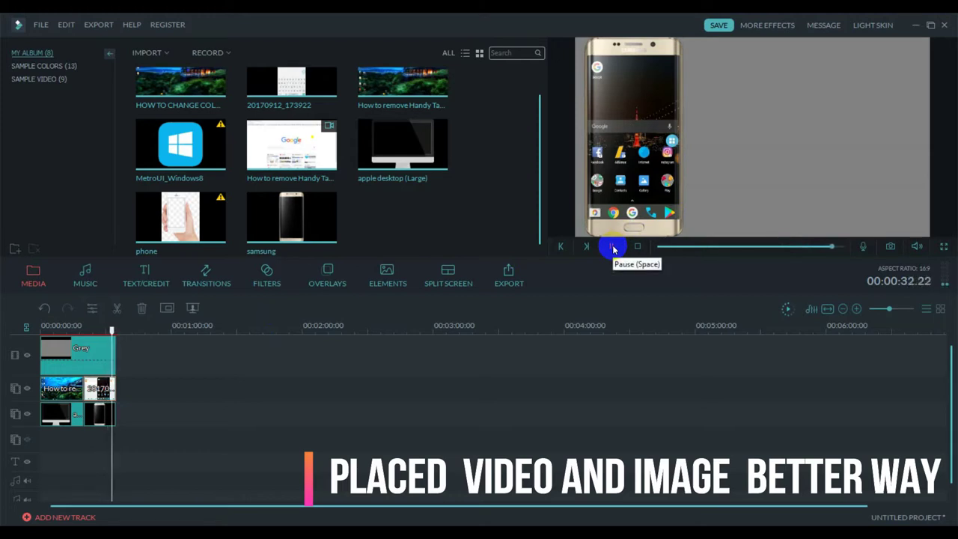
left_click(612, 247)
left_click(105, 391)
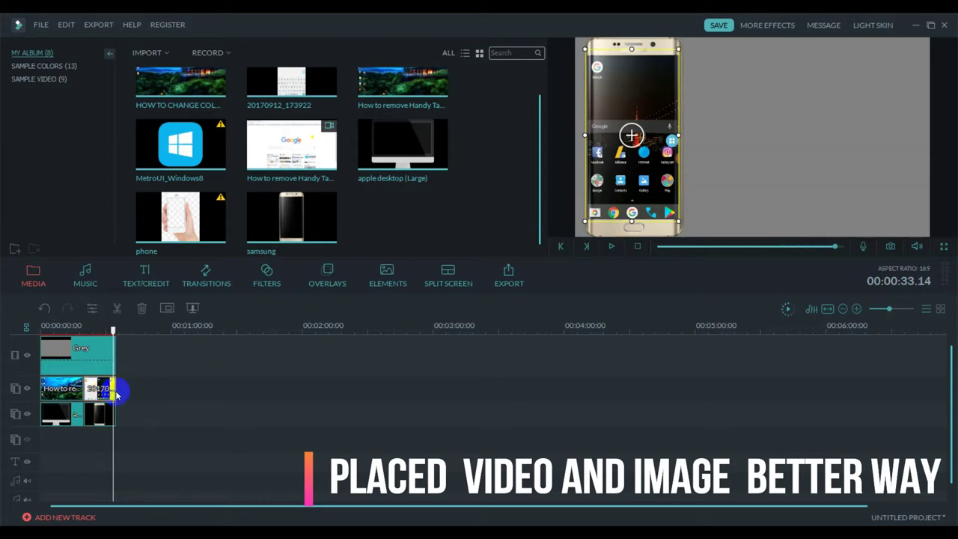
left_click_drag(118, 391, 251, 390)
Split the extended 20170912_173922 clip at 00:00:34.14, level with the end of the Grey background.
left_click(249, 331)
left_click_drag(250, 331, 115, 370)
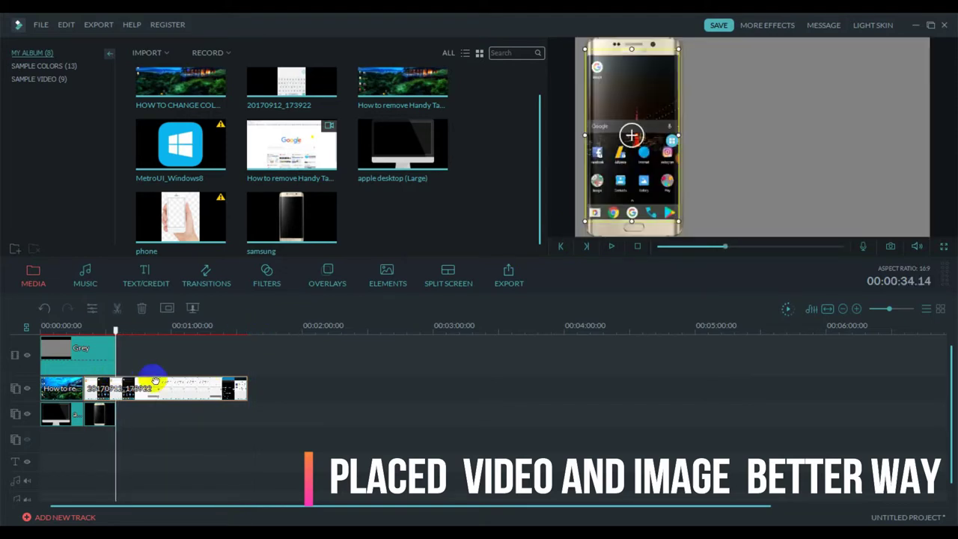
right_click(167, 387)
left_click(213, 327)
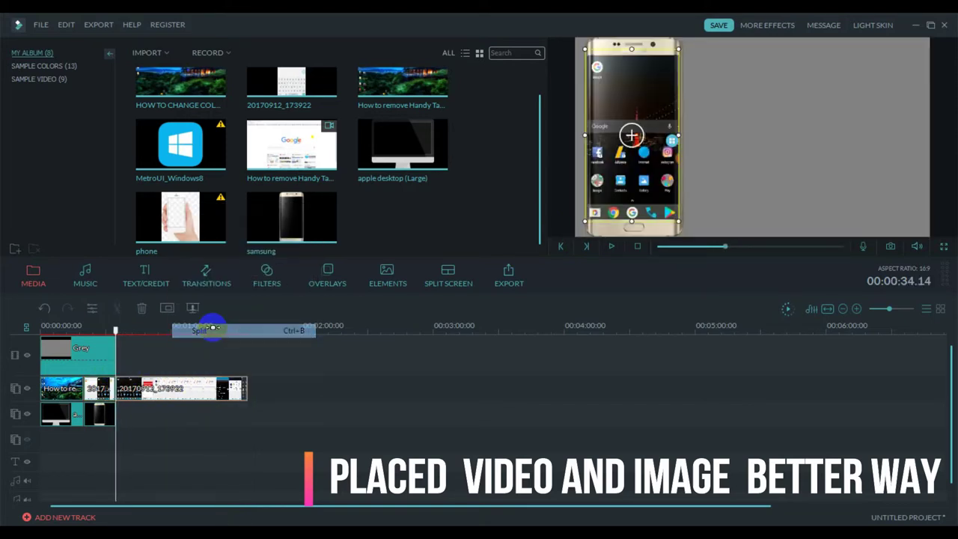
Split the 20170912_173922 clip again at 00:00:56.07 and delete the part after that point.
left_click_drag(117, 327, 164, 349)
right_click(162, 387)
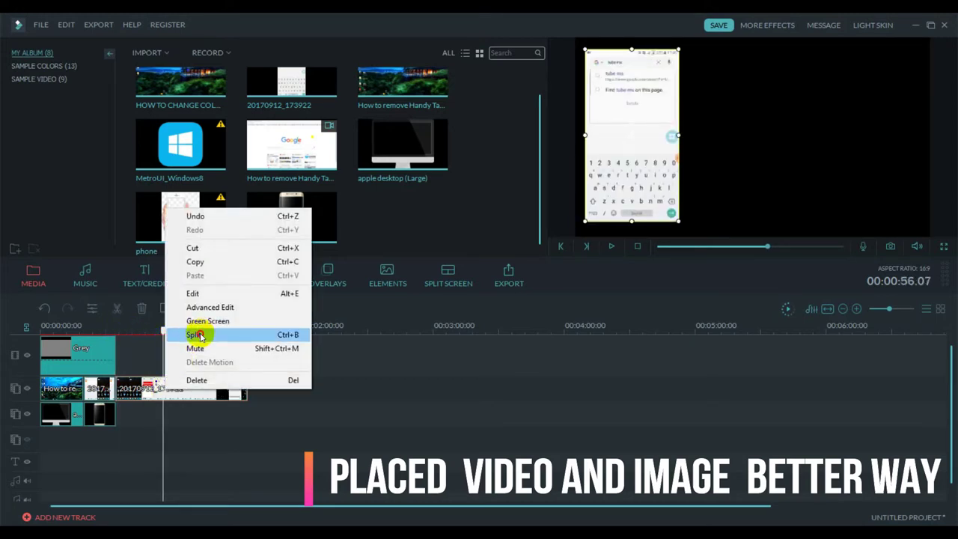
left_click(199, 335)
left_click(185, 388)
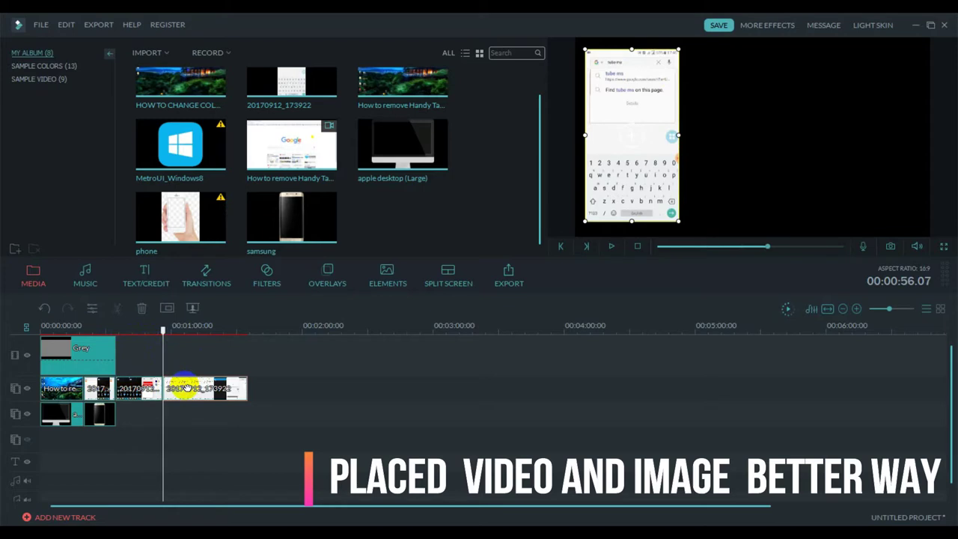
key("Delete")
Remove the first 20170912_173922 piece, put the second piece directly after the monitor video, and play the result.
left_click(101, 389)
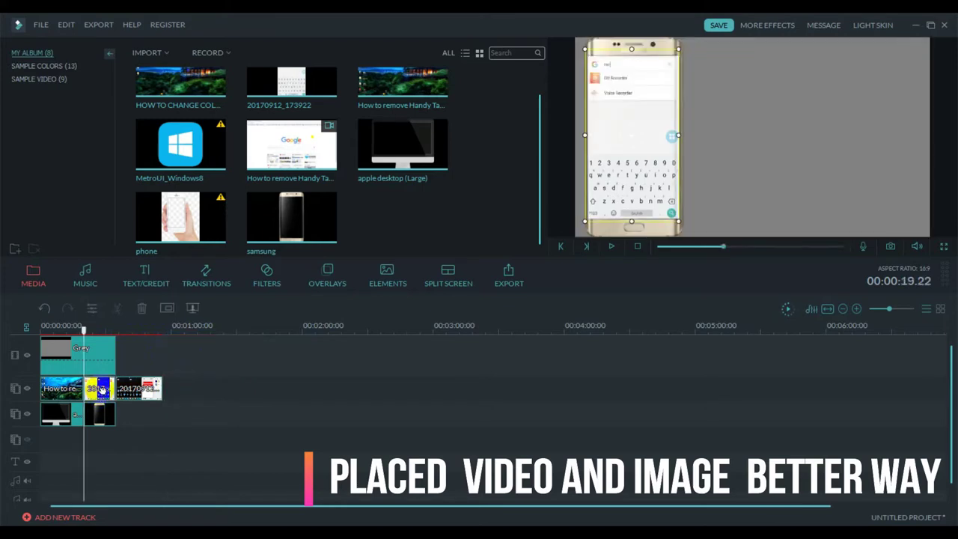
mouse_move(101, 389)
left_mouse_down()
mouse_move(119, 389)
mouse_move(110, 389)
left_mouse_up()
left_click(631, 135)
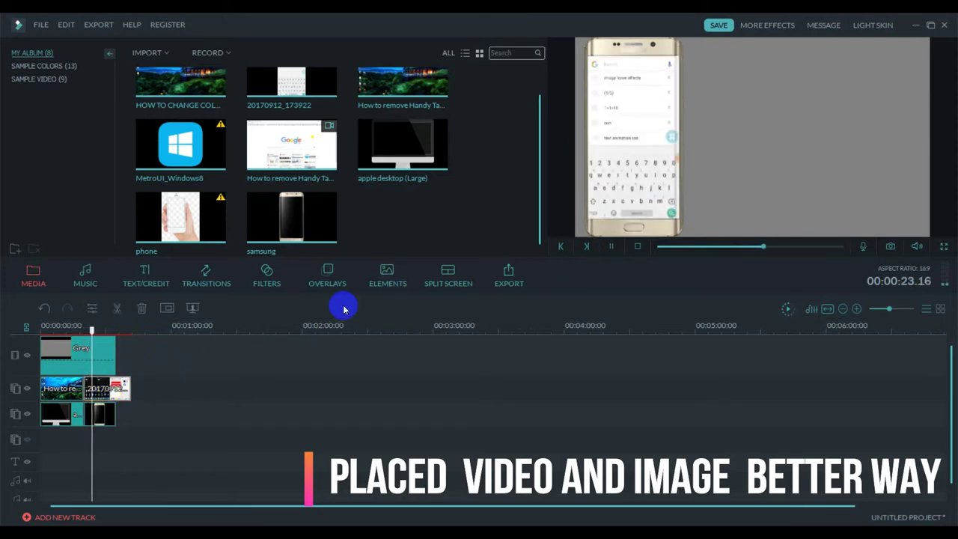
Split the 20170912_173922 clip at 00:00:34.21, level with the end of the Grey background, and delete the excess part.
key("space")
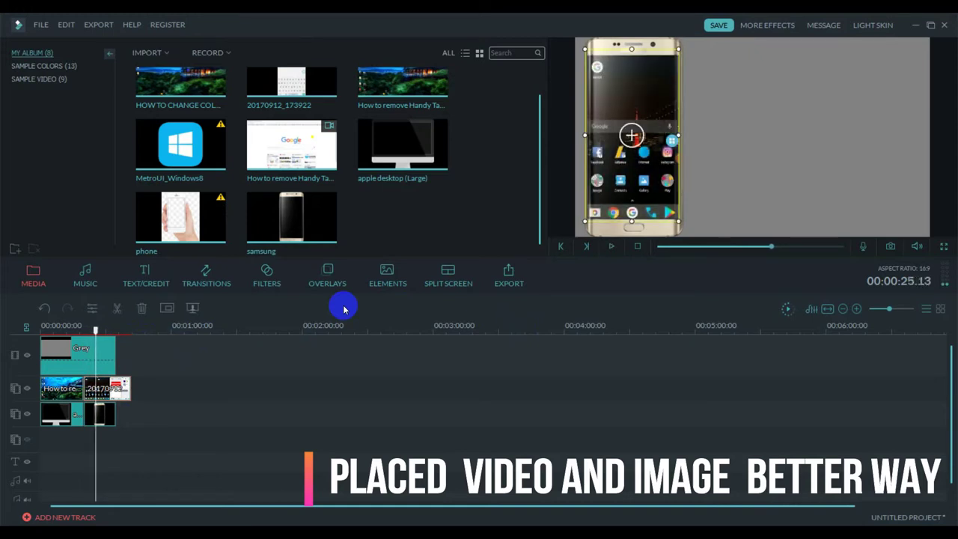
left_click(99, 354)
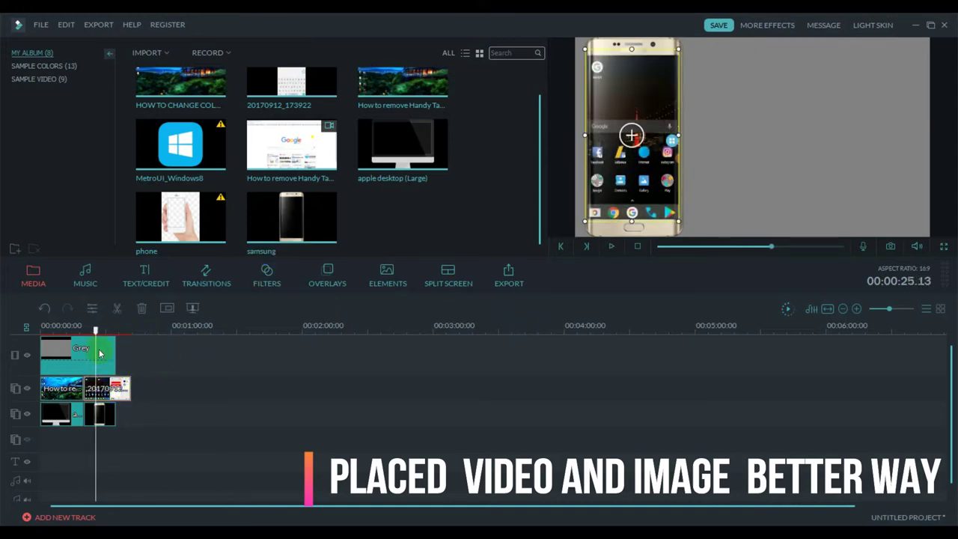
left_click_drag(99, 331, 116, 331)
right_click(123, 393)
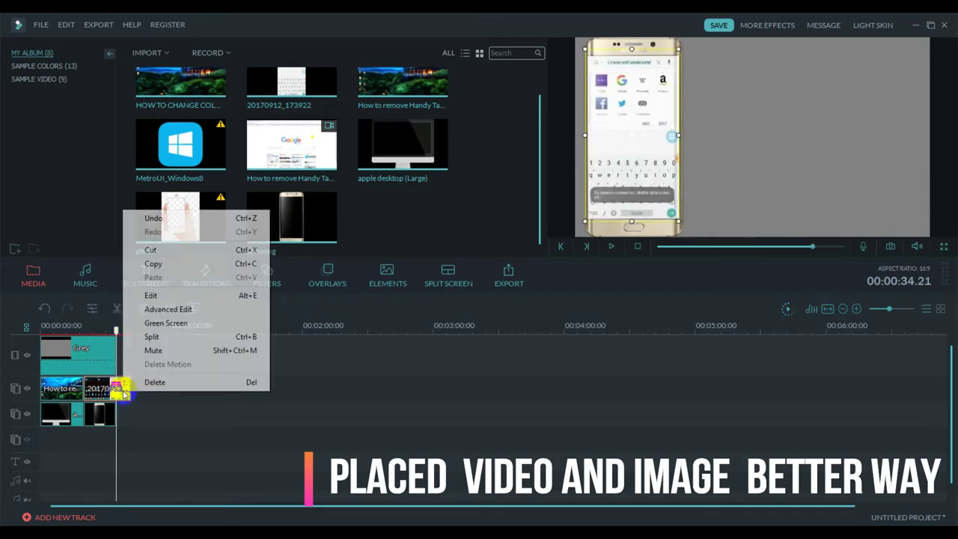
left_click(149, 349)
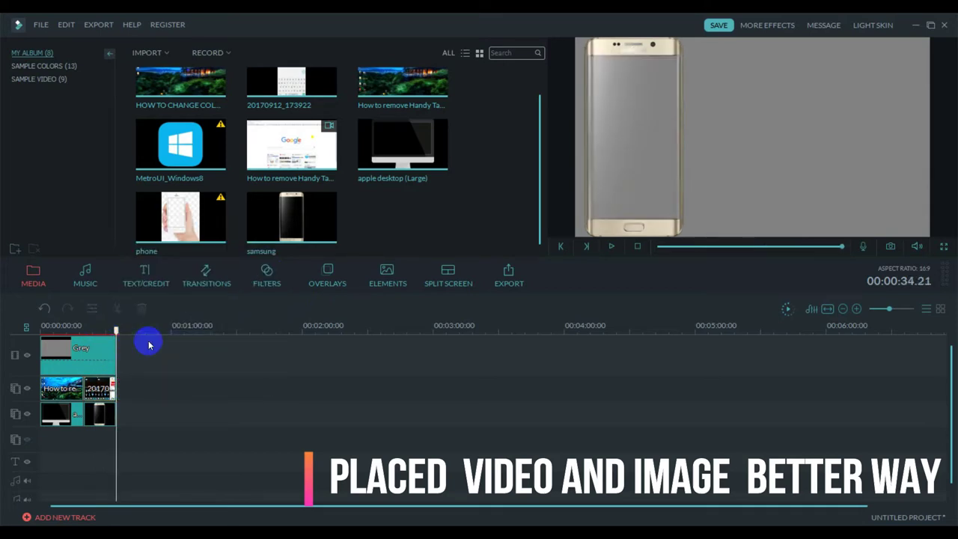
Move the 20170912_173922 overlay slightly down and reduce its height to fit the samsung phone's screen, and play the phone section.
left_click(93, 386)
key("space")
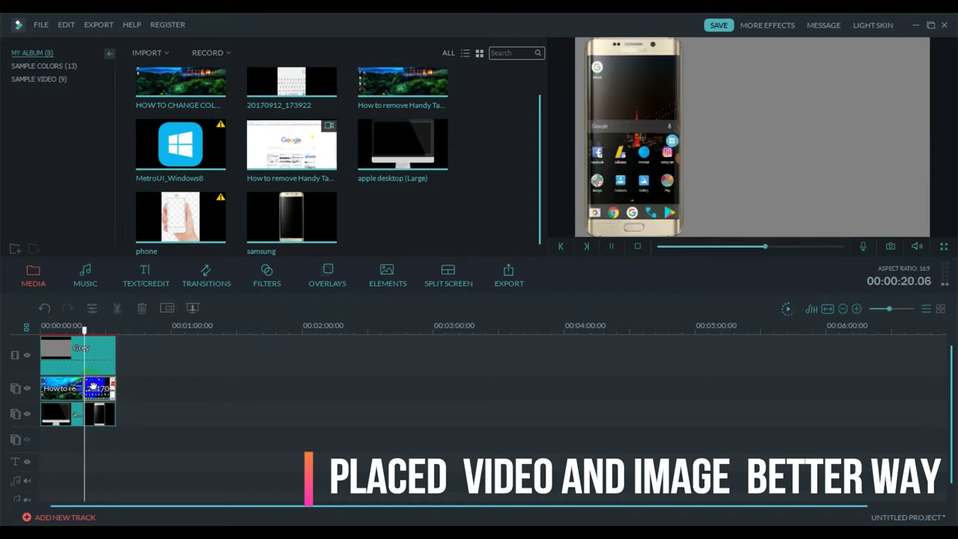
key("space")
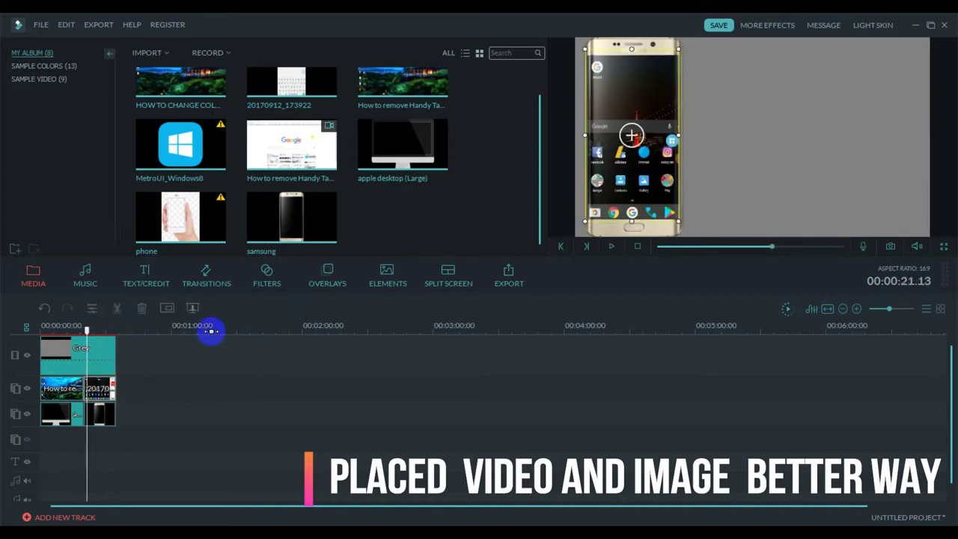
left_click_drag(655, 88, 653, 100)
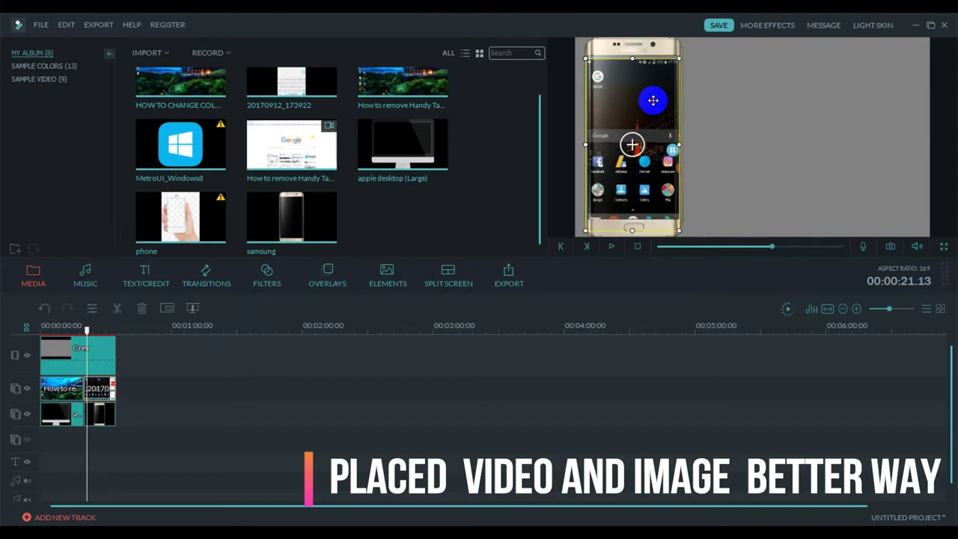
left_click_drag(653, 100, 653, 94)
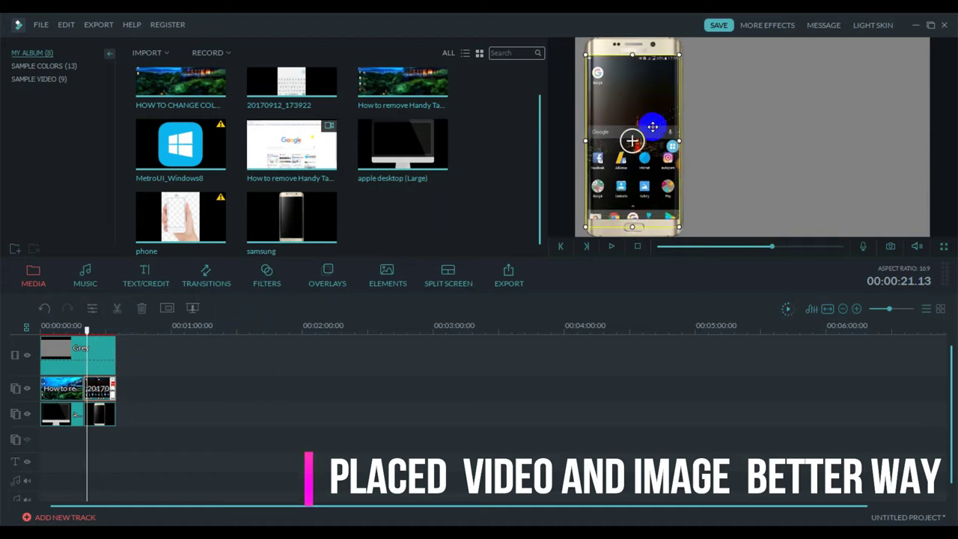
left_click_drag(631, 224, 633, 214)
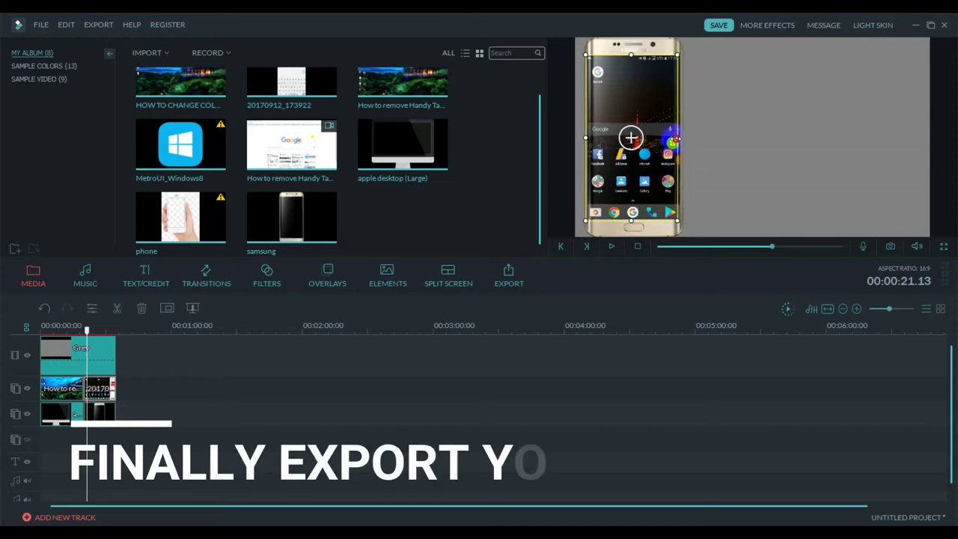
left_click(653, 170)
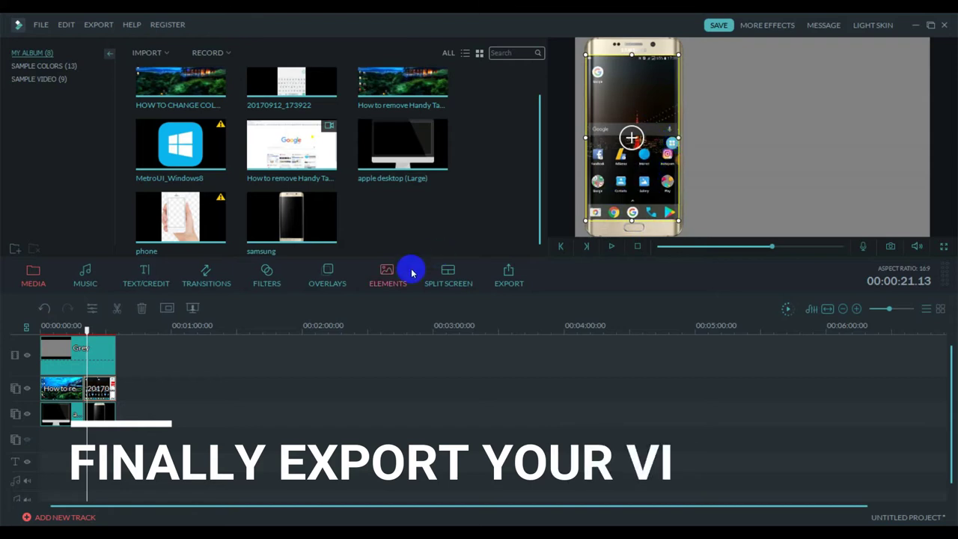
left_click(612, 249)
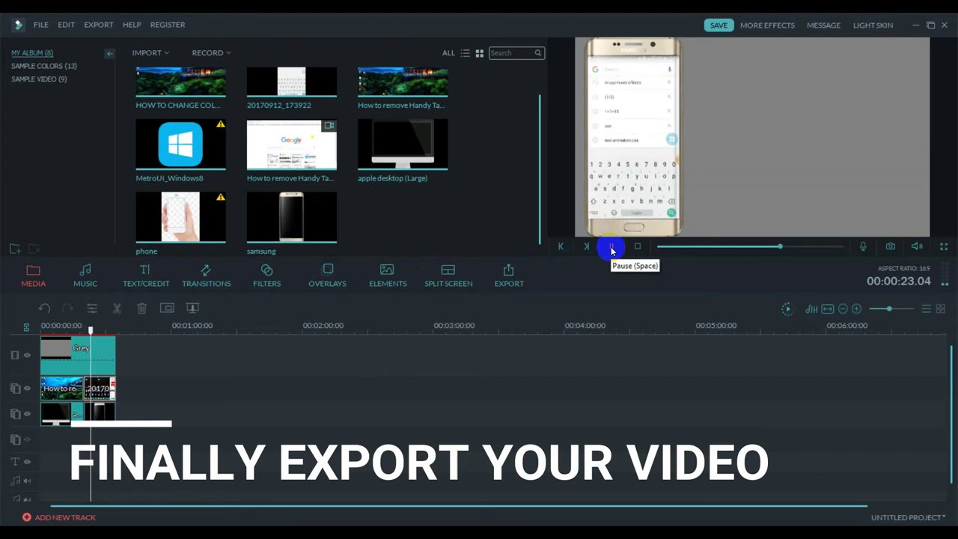
key("space")
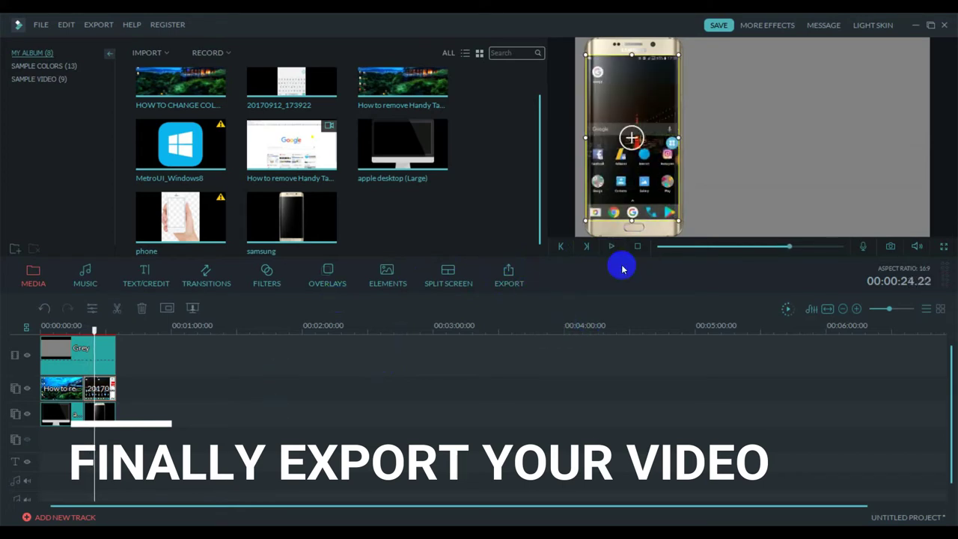
Export the project to the Desktop as an MP4 named add frame at 1920 x 1080, and open its output folder.
left_click(508, 281)
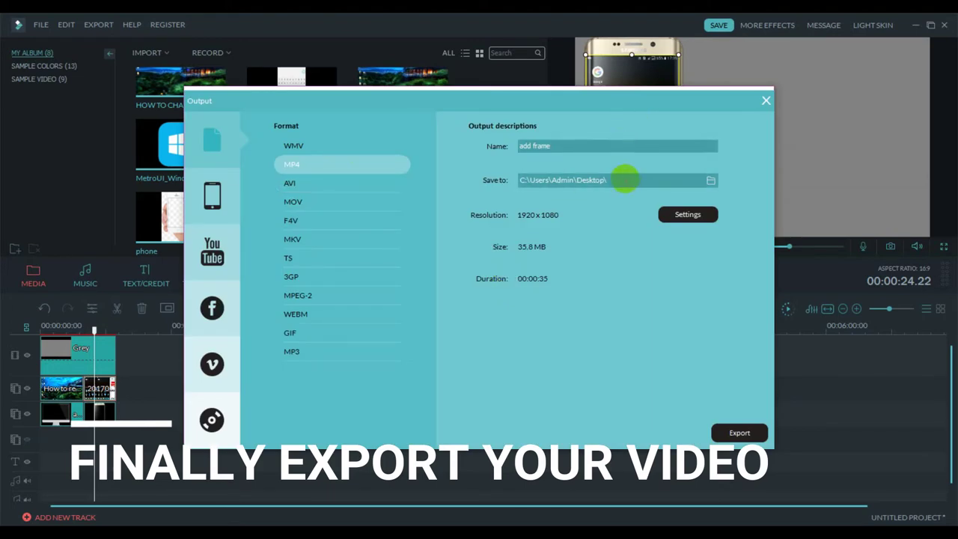
left_click(747, 433)
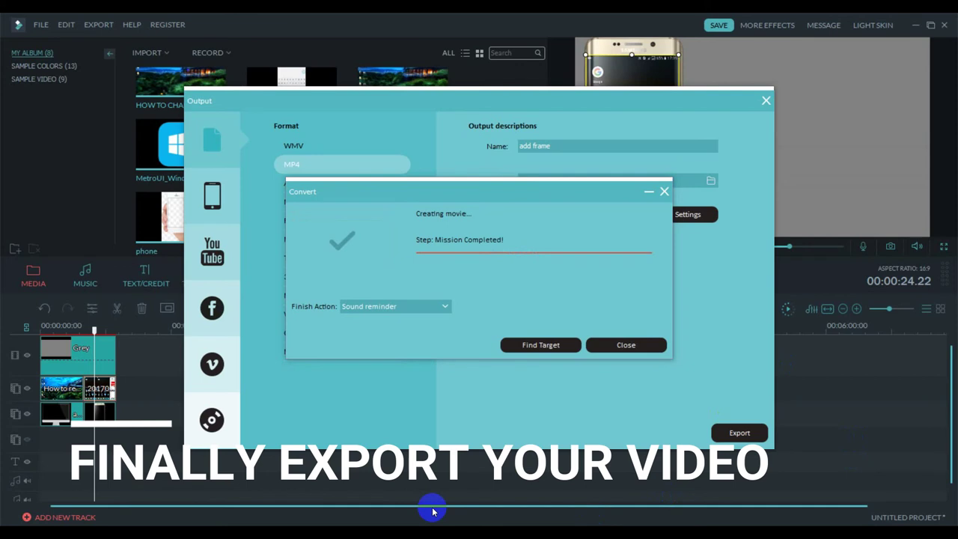
left_click(534, 344)
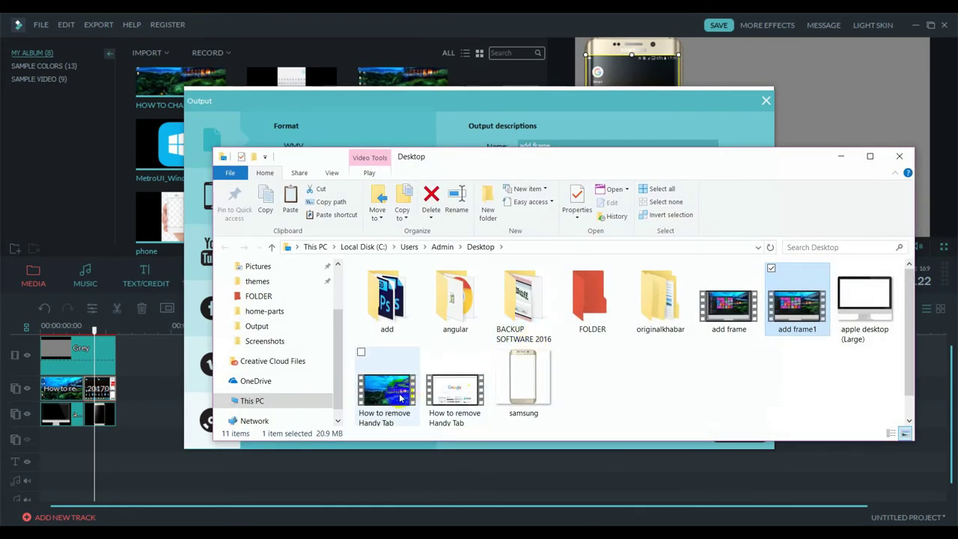
Play the exported add frame1 video, skip through its monitor and phone sections, and close the player.
double_click(806, 316)
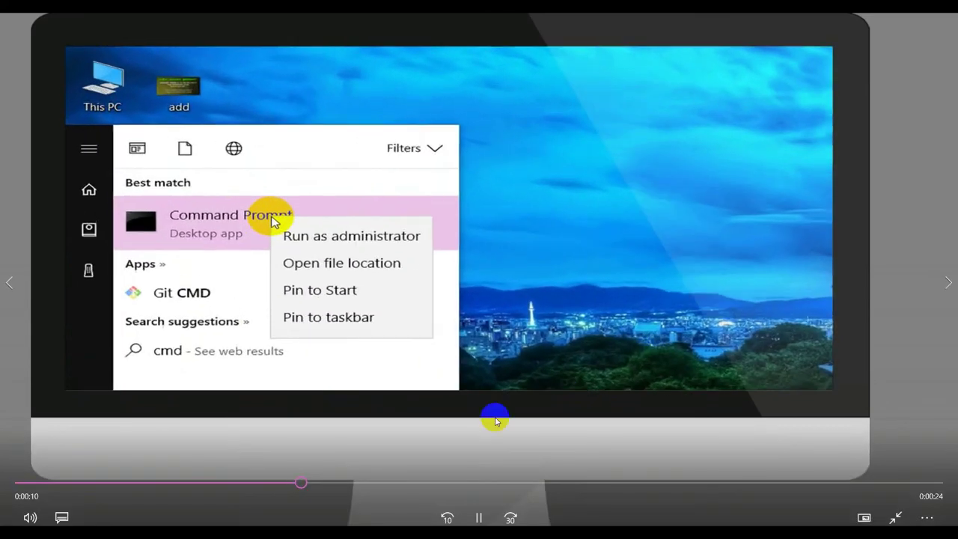
left_click(362, 483)
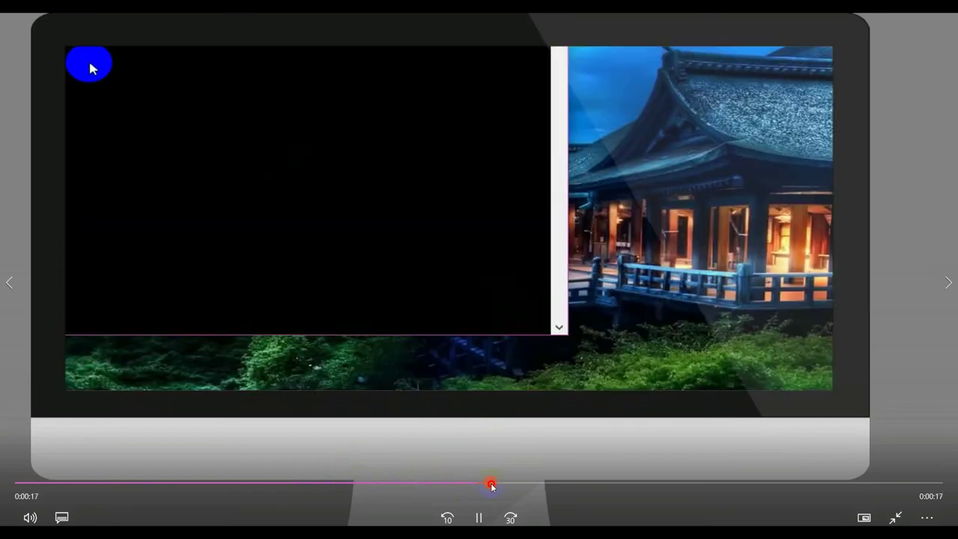
left_click(588, 481)
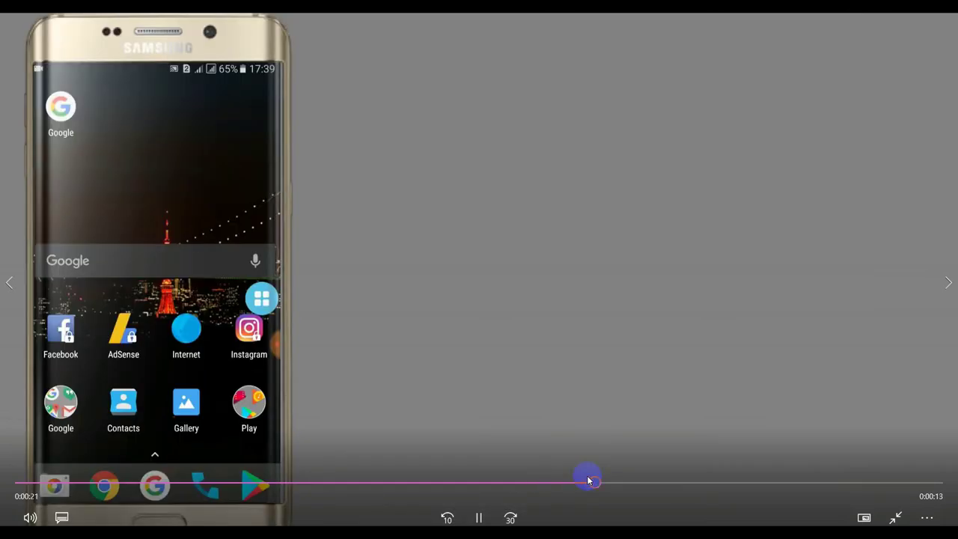
left_click(517, 480)
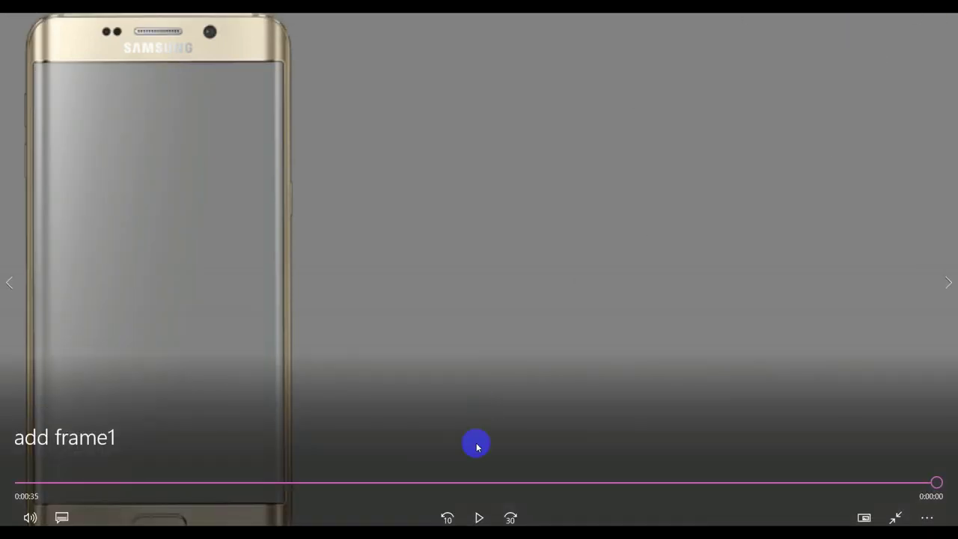
left_click(944, 23)
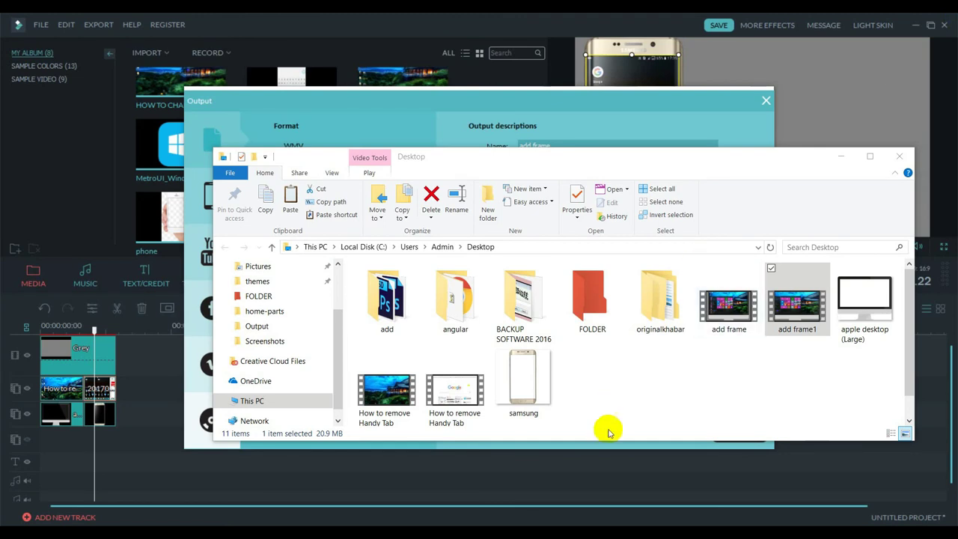